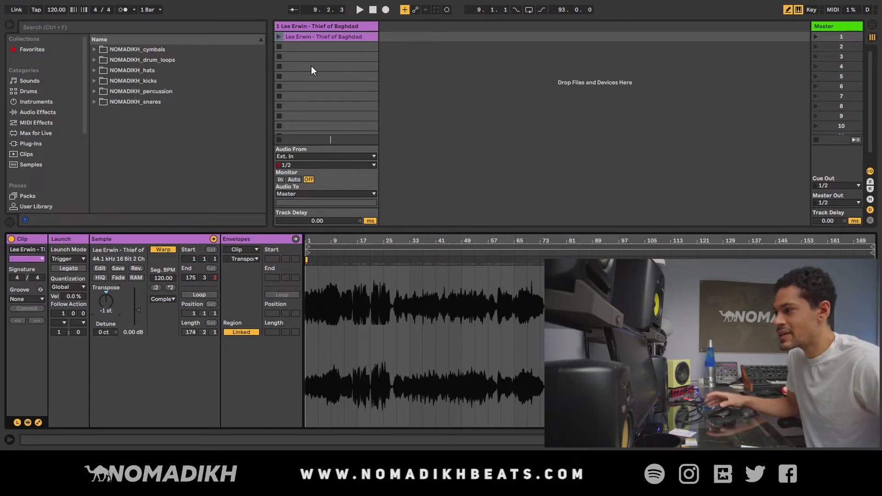
Play the Thief of Baghdad clip and audition it from start points at bars 17 and 19.
click(278, 37)
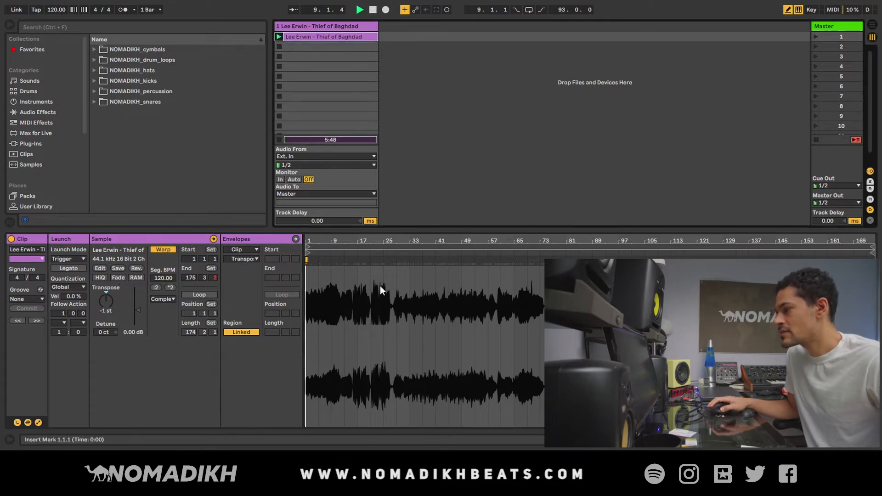
drag(308, 250, 356, 253)
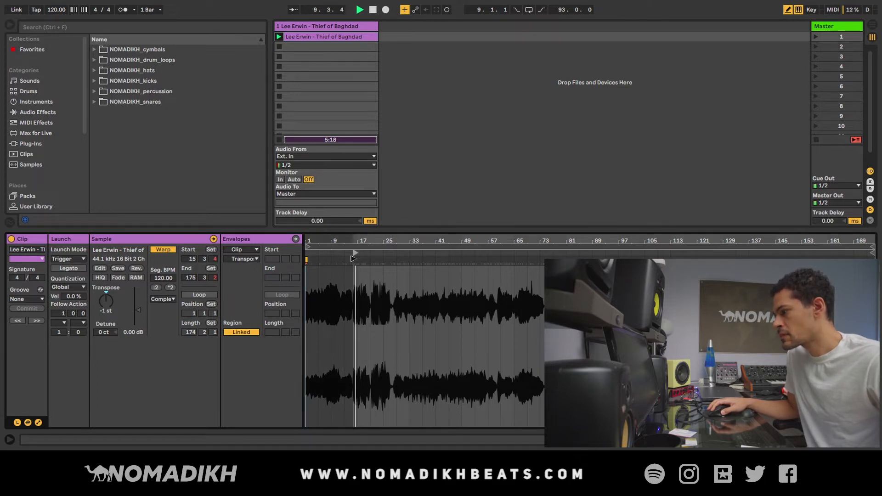
drag(353, 258, 355, 256)
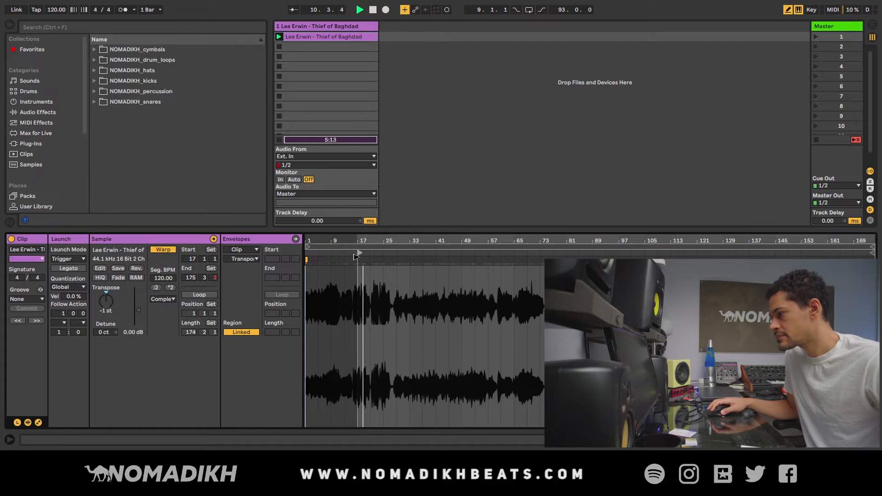
scroll(365, 251, up, 4)
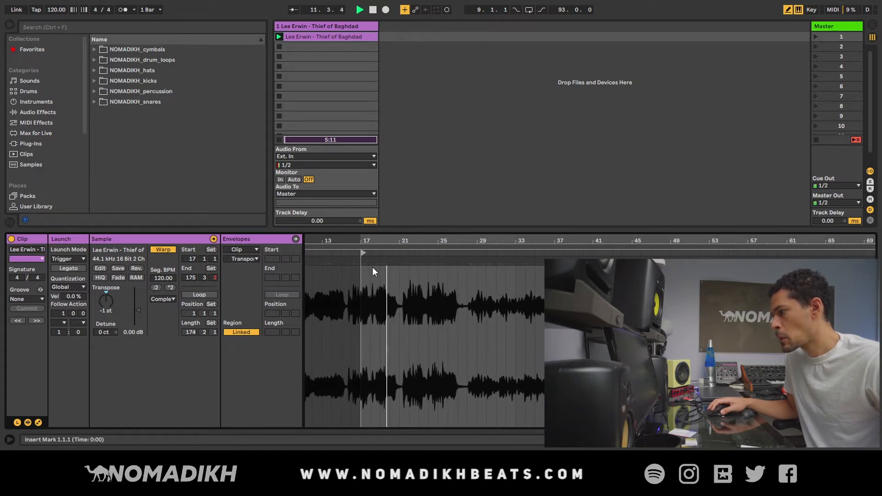
click(363, 250)
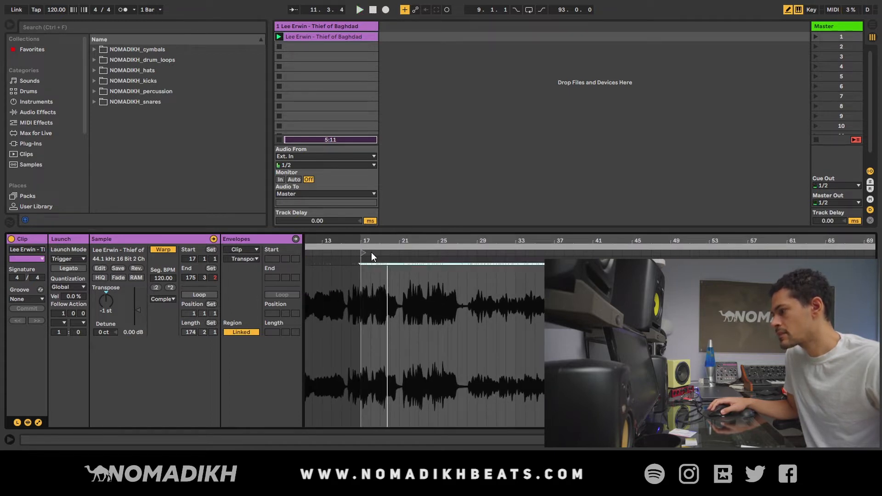
drag(371, 256, 383, 253)
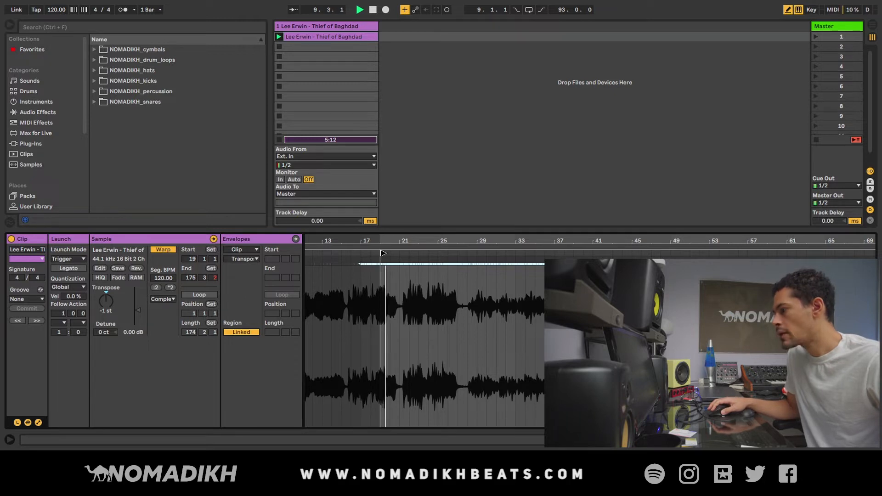
Audition further into the Thief of Baghdad clip and move its start marker to 28.1.1.
mouse_move(383, 253)
mouse_down()
mouse_move(476, 258)
mouse_move(477, 271)
mouse_up()
key(space)
drag(388, 253, 411, 253)
key(space)
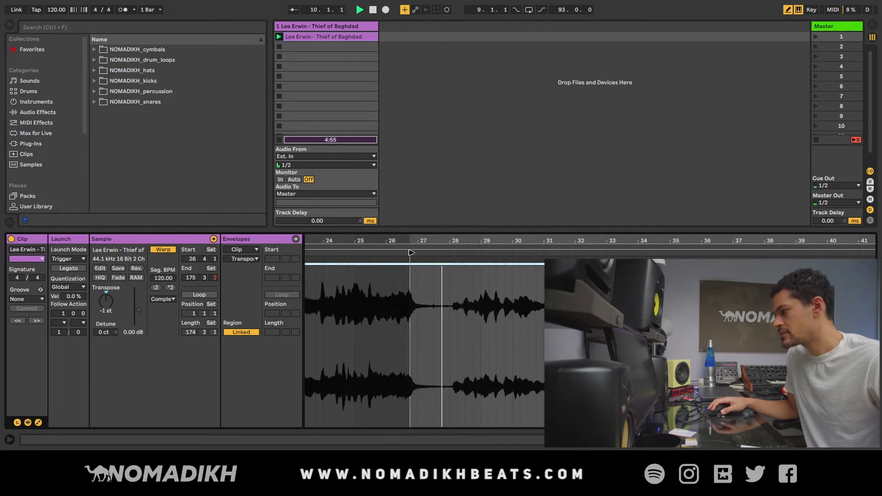
mouse_move(411, 253)
mouse_down()
mouse_move(454, 252)
mouse_move(464, 269)
mouse_move(423, 240)
mouse_up()
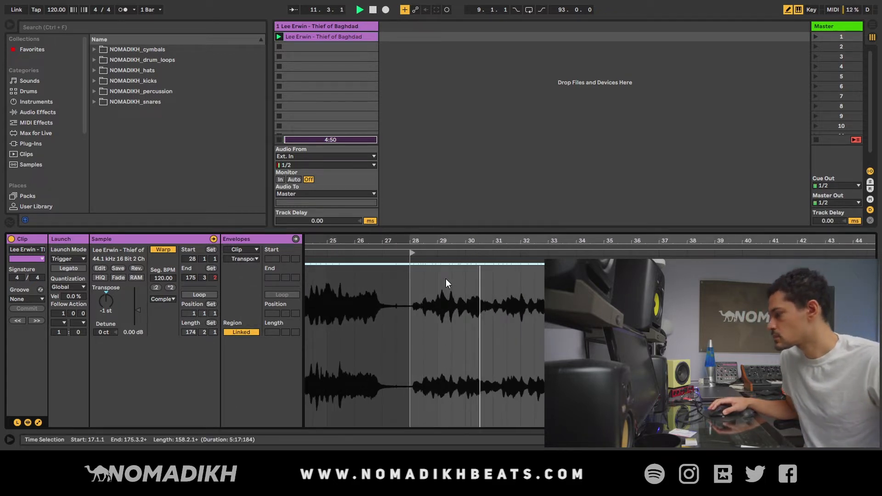
key(space)
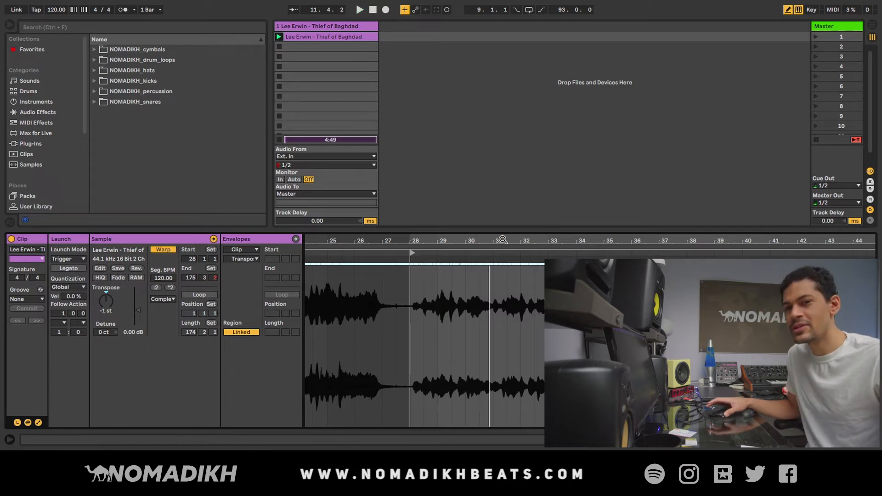
Add a warp marker on the first transient just after bar 28 and set that point as 1.1.1.
drag(503, 239, 426, 247)
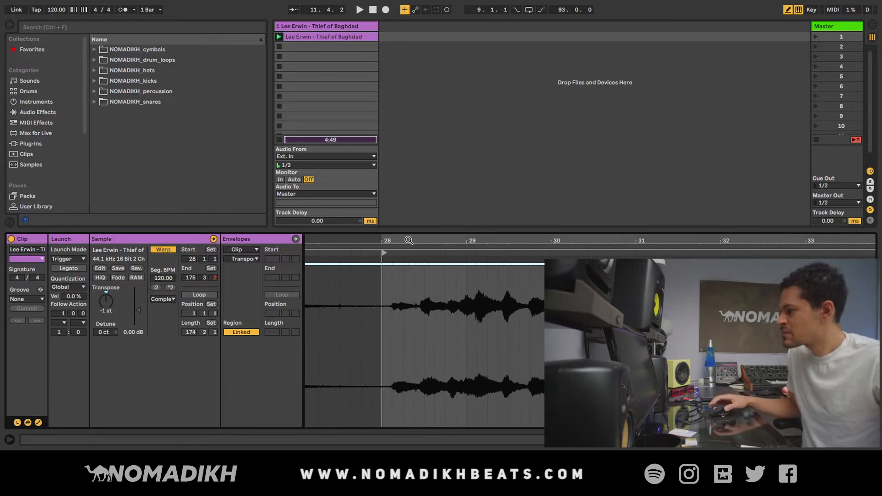
mouse_move(424, 238)
mouse_down()
mouse_move(374, 240)
mouse_move(435, 240)
mouse_up()
key(space)
key(space)
drag(405, 242, 407, 273)
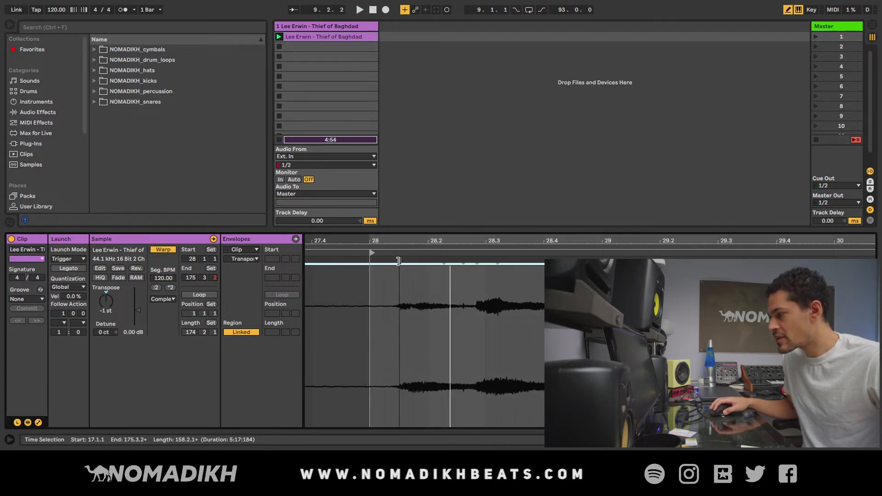
double_click(398, 261)
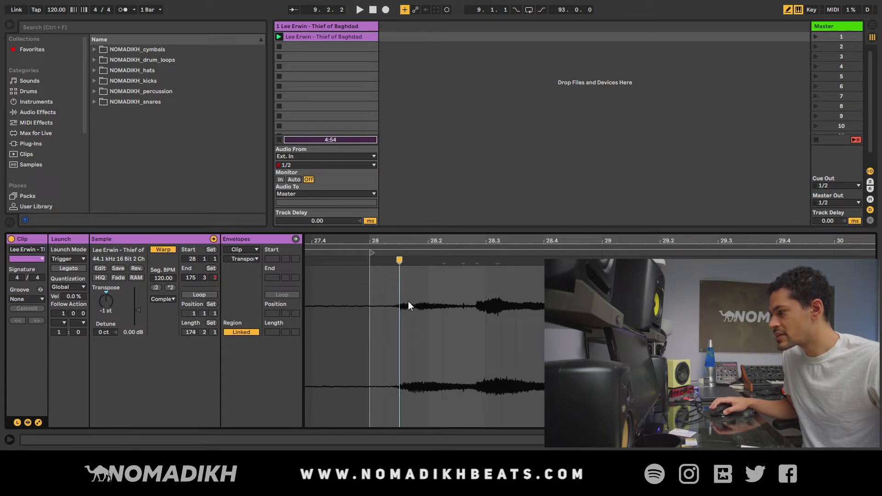
click(415, 316)
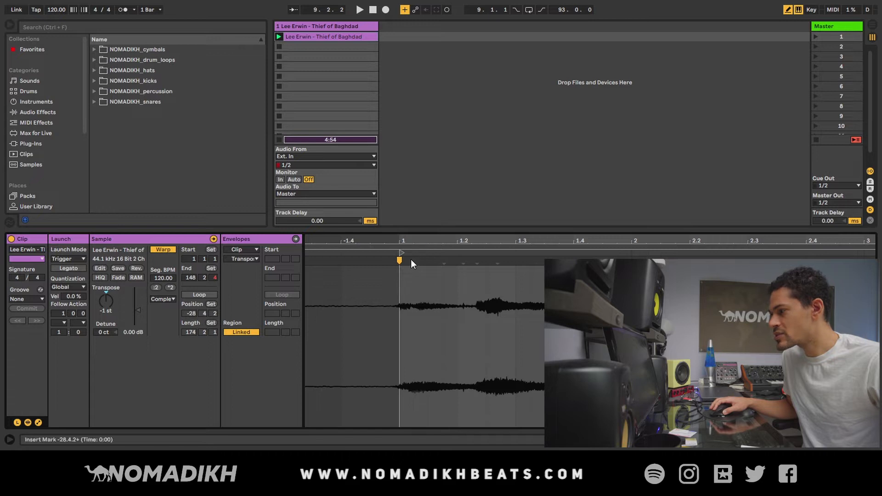
Warp the clip from the 1.1.1 marker, with the project tempo at 93.00 BPM and the metronome on.
drag(420, 245, 418, 242)
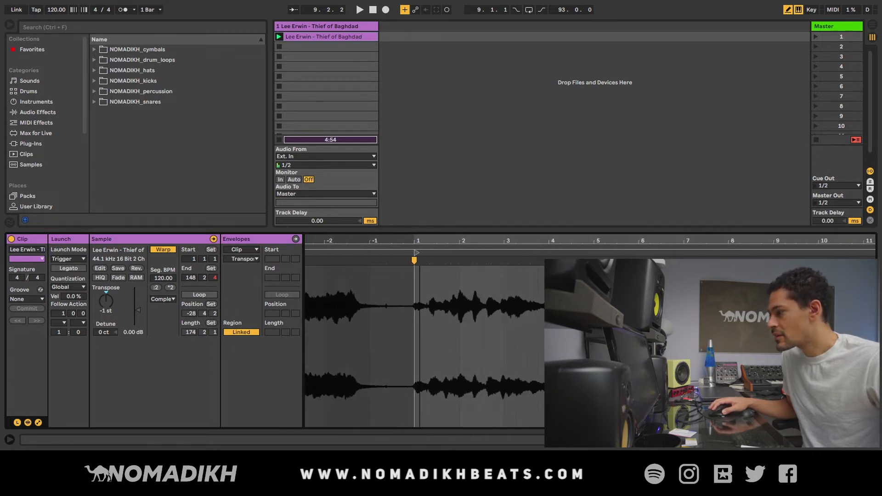
click(413, 261)
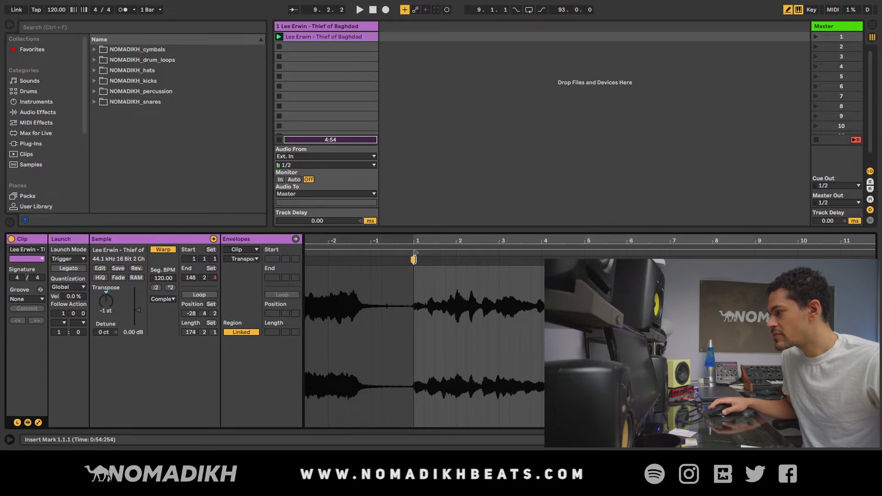
click(448, 346)
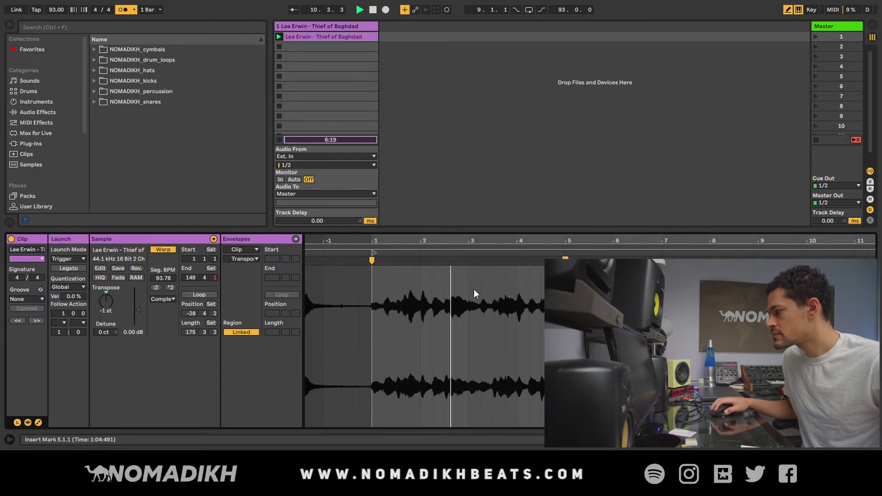
Set the clip's loop region to four bars from 1.1.1, enable looping and play it.
drag(432, 240, 465, 158)
drag(309, 247, 465, 197)
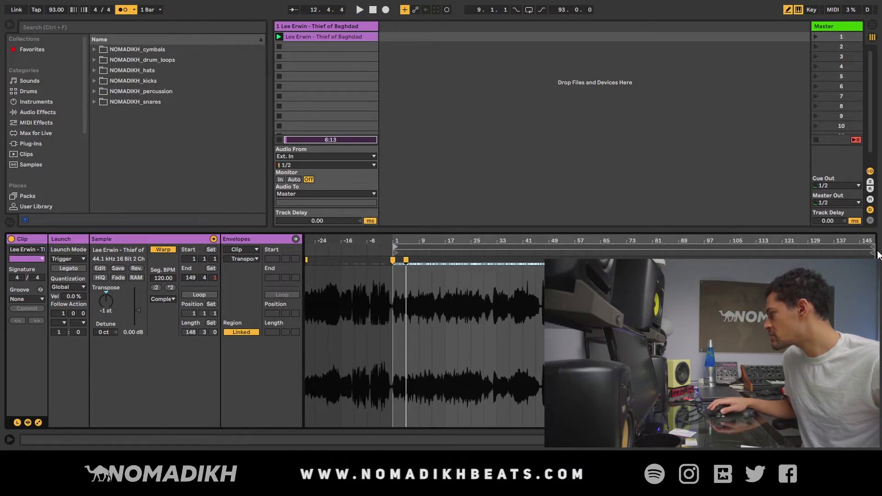
drag(872, 249, 408, 267)
drag(395, 238, 400, 282)
click(201, 294)
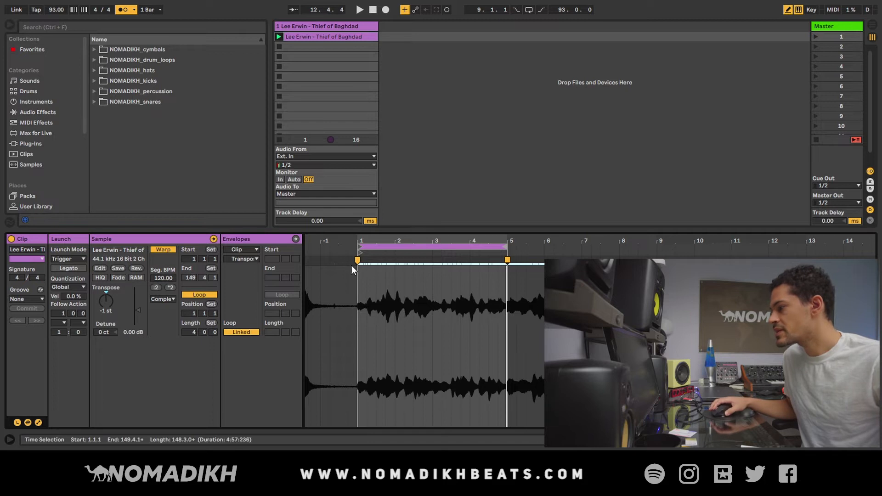
drag(393, 241, 394, 262)
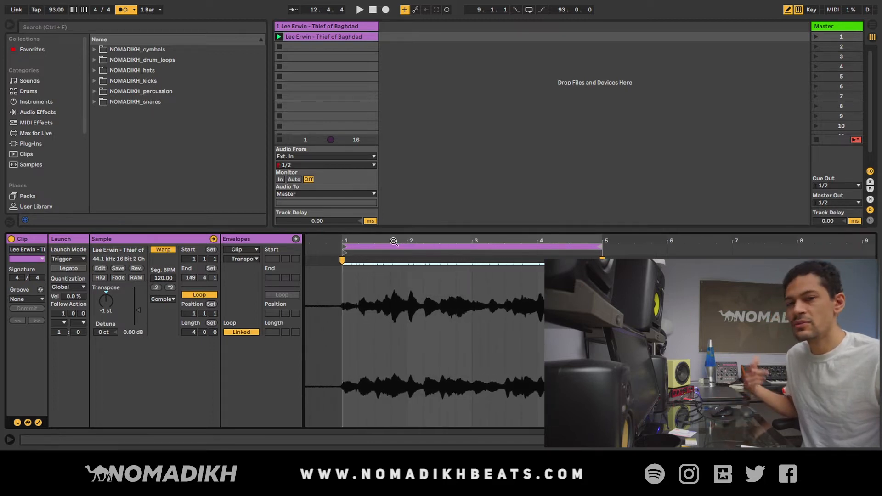
key(space)
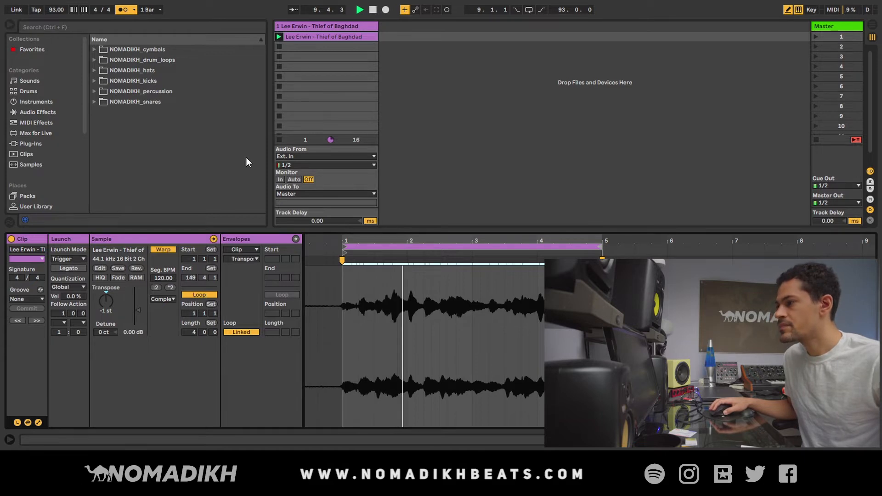
Add "skypierr gang drum loop 140 bpm.wav" from the Sample Library to a new audio track and transpose it to 1 st.
scroll(66, 136, down, 5)
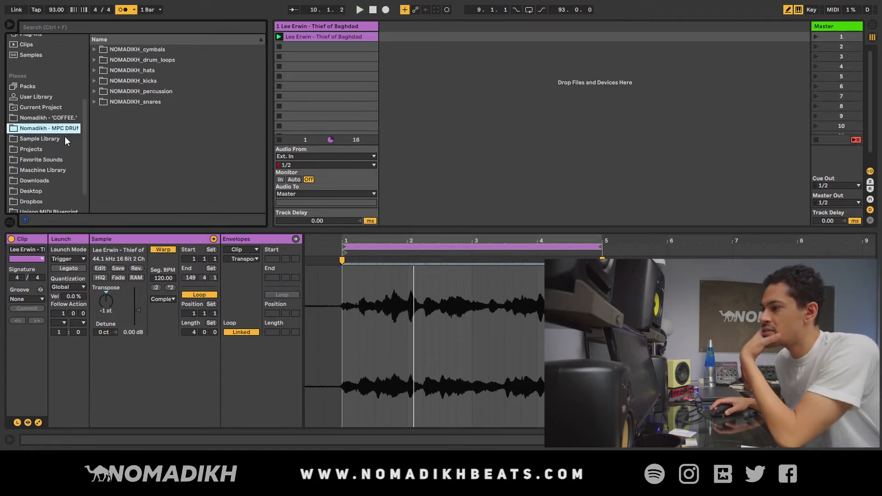
click(93, 90)
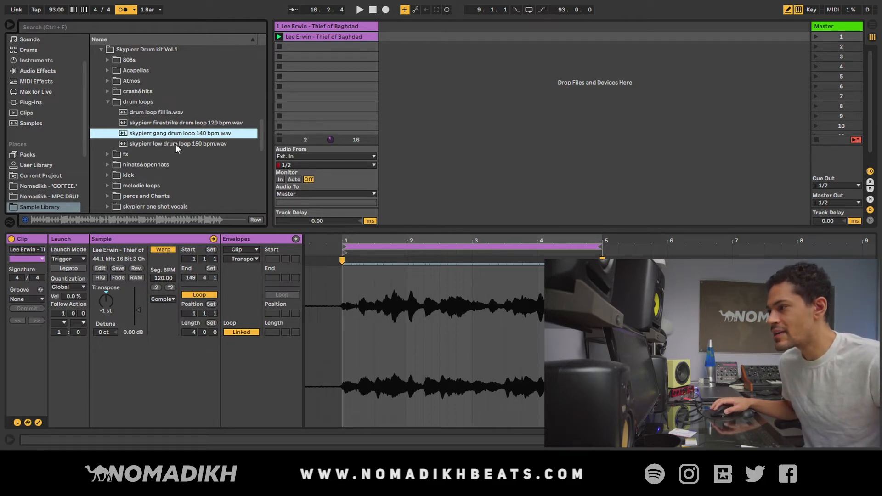
drag(172, 131, 391, 34)
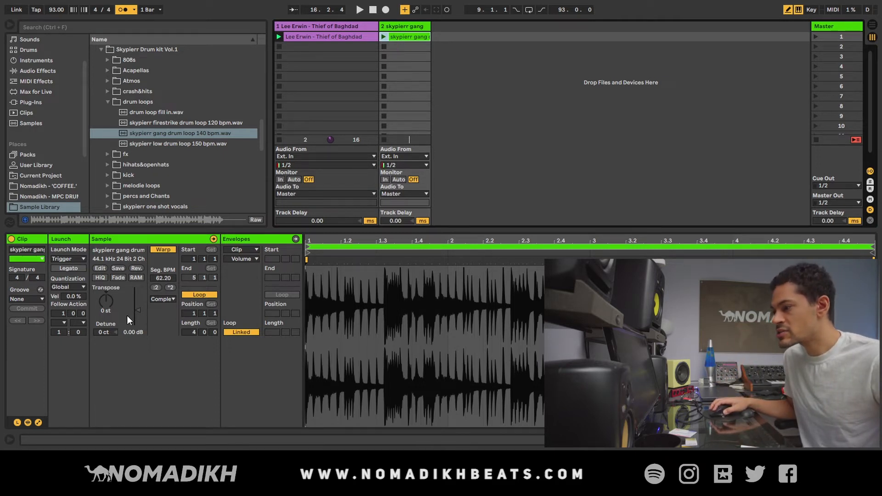
drag(101, 297, 101, 294)
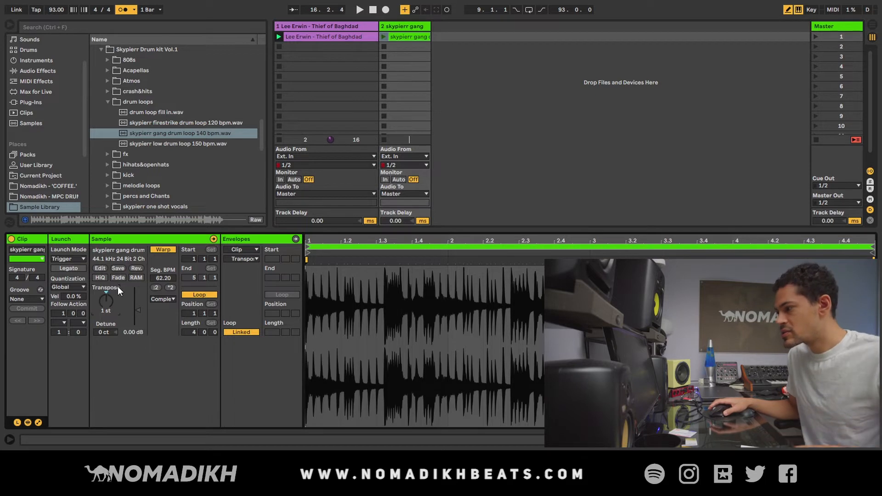
Play the drum loop and warp its end onto bar 5, removing the extra warp marker at 4.3.
click(383, 37)
drag(832, 242, 729, 249)
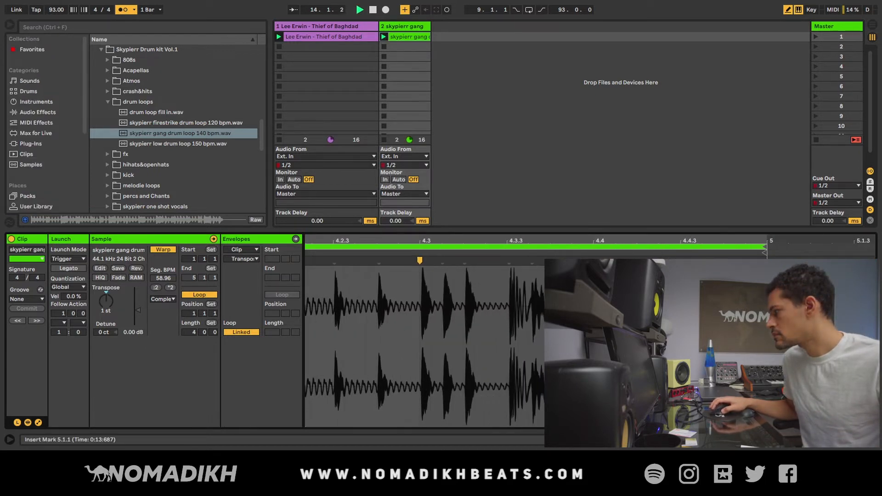
drag(772, 260, 767, 260)
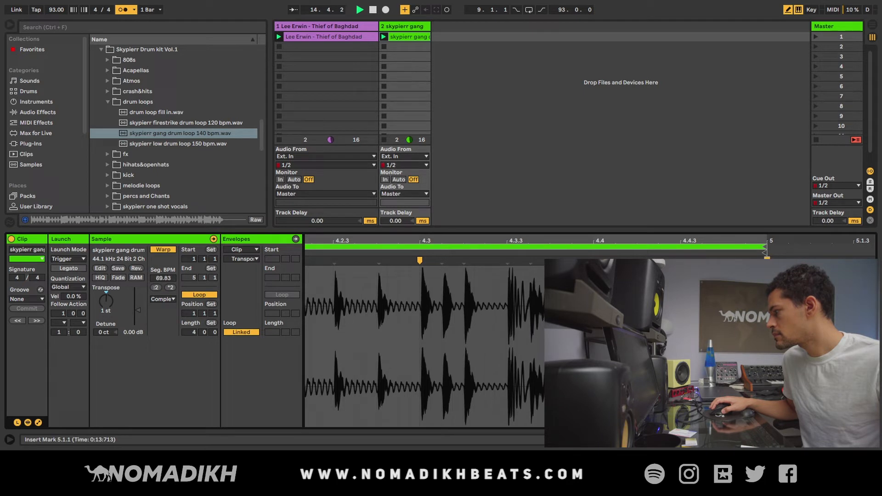
drag(417, 261, 418, 261)
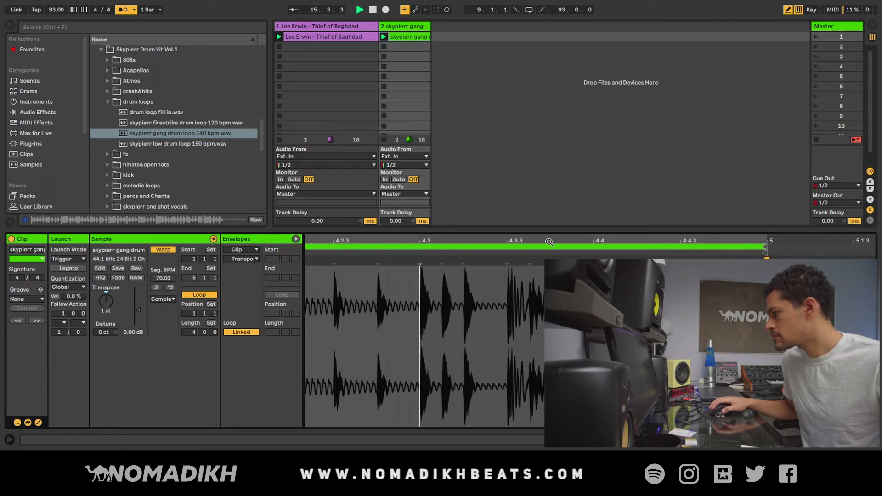
drag(763, 245, 764, 262)
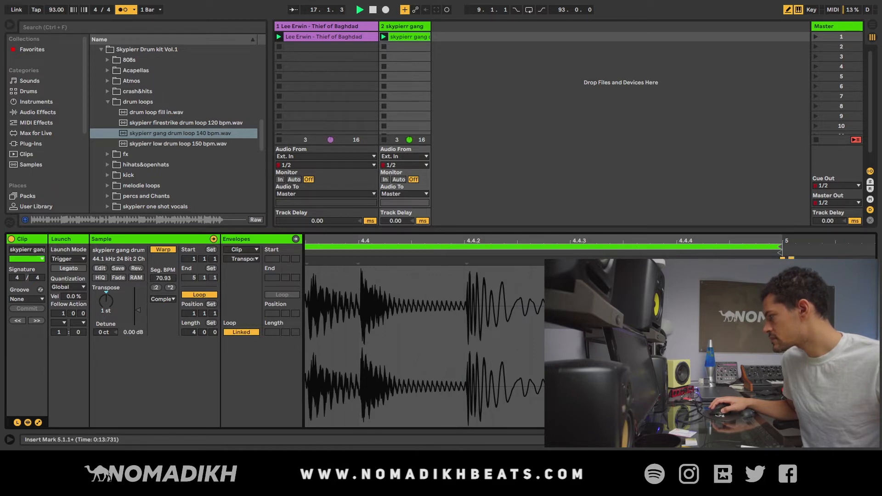
drag(674, 243, 673, 235)
drag(405, 236, 406, 229)
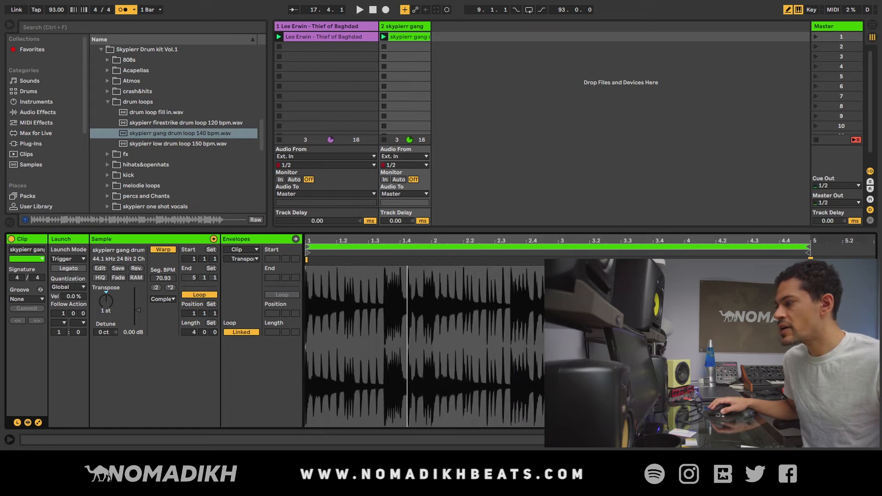
Load EQ Eight from the audio effects onto the drum loop track.
click(407, 26)
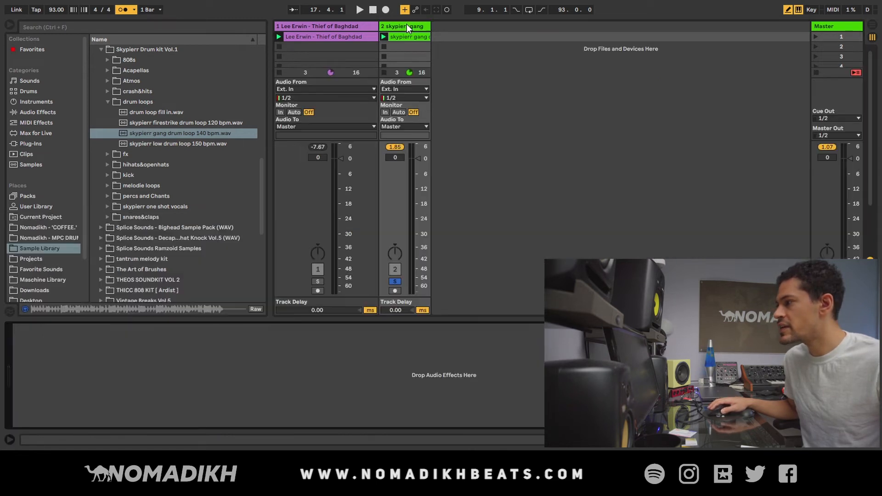
click(30, 112)
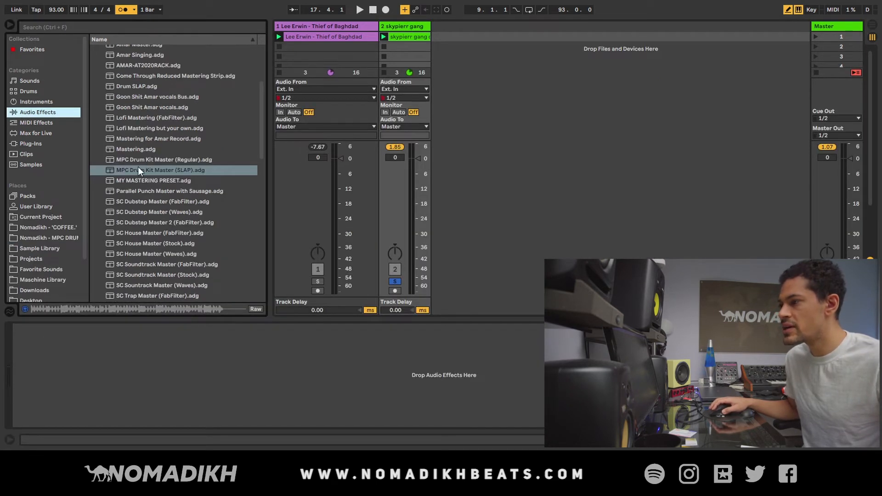
scroll(128, 106, up, 5)
click(94, 60)
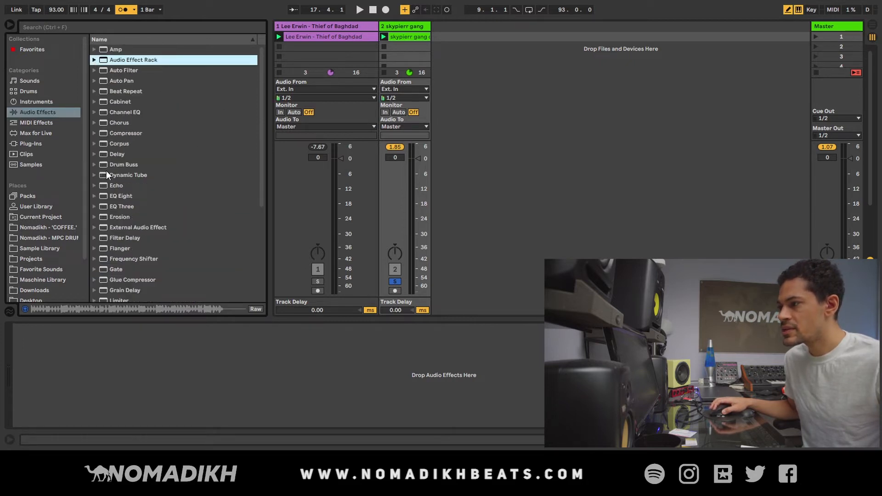
double_click(106, 196)
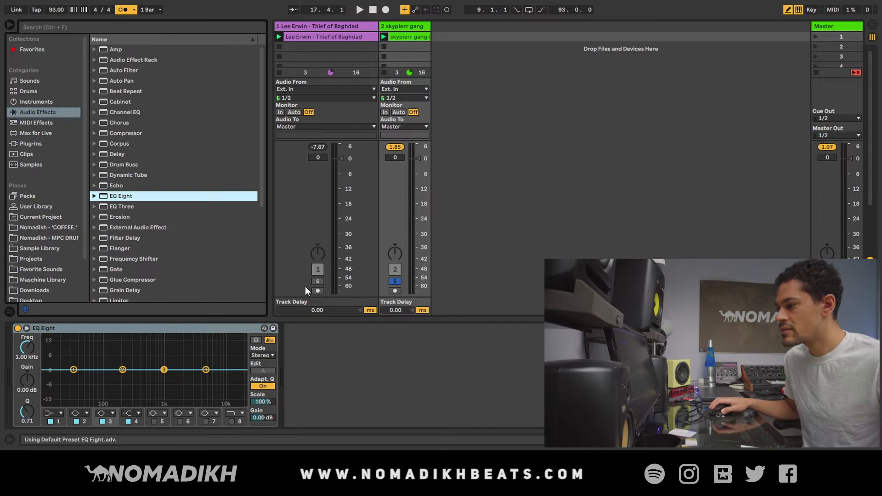
Change EQ Eight's band 1 to a low cut and raise its frequency to about 563 Hz.
click(51, 414)
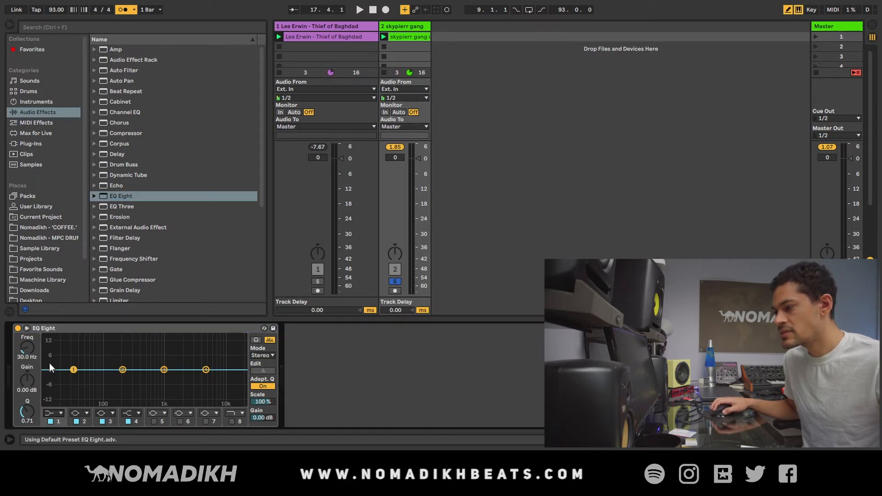
click(49, 357)
drag(27, 348, 28, 313)
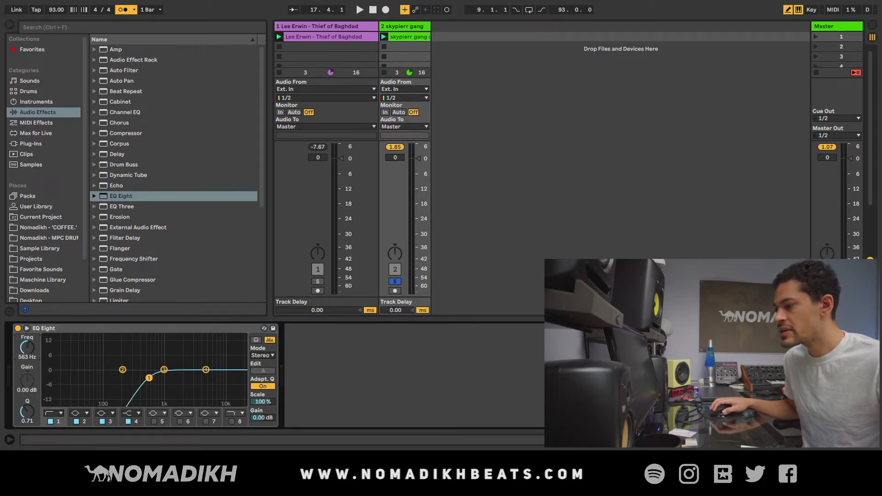
Lower EQ Eight's band 1 frequency to 415 Hz during playback, and unsolo the drum loop track to hear it with the sample.
key(space)
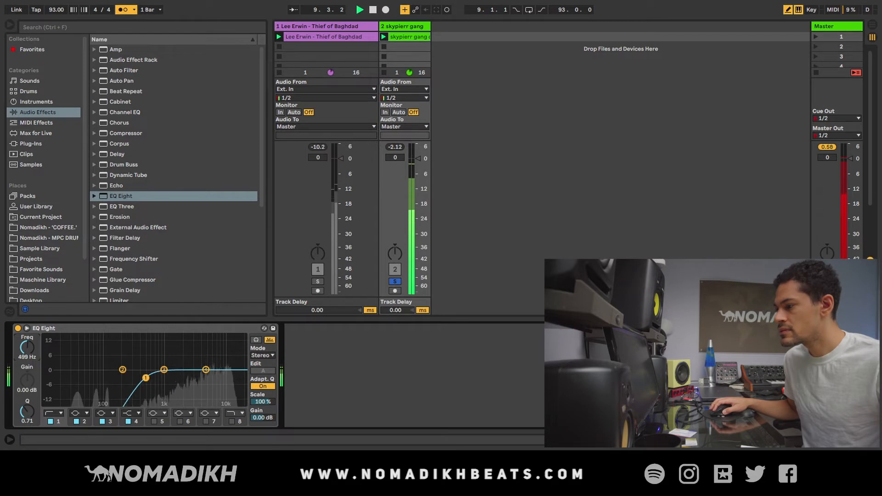
drag(27, 347, 27, 350)
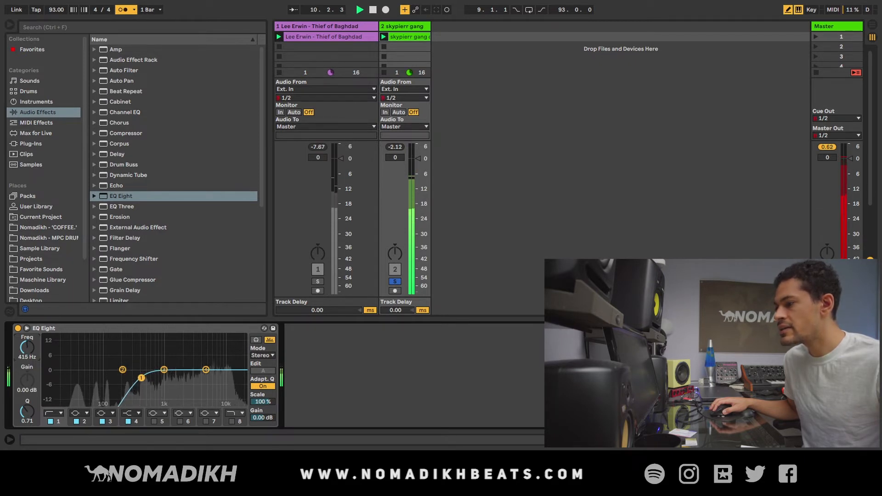
key(space)
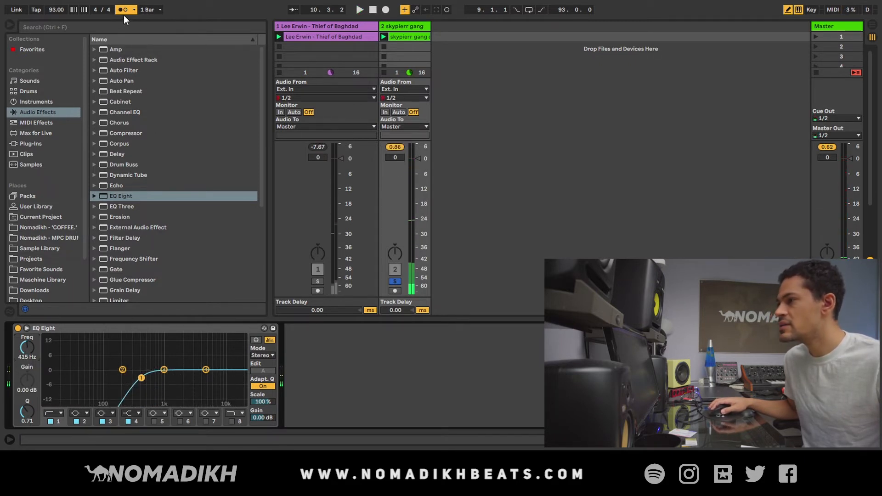
click(396, 282)
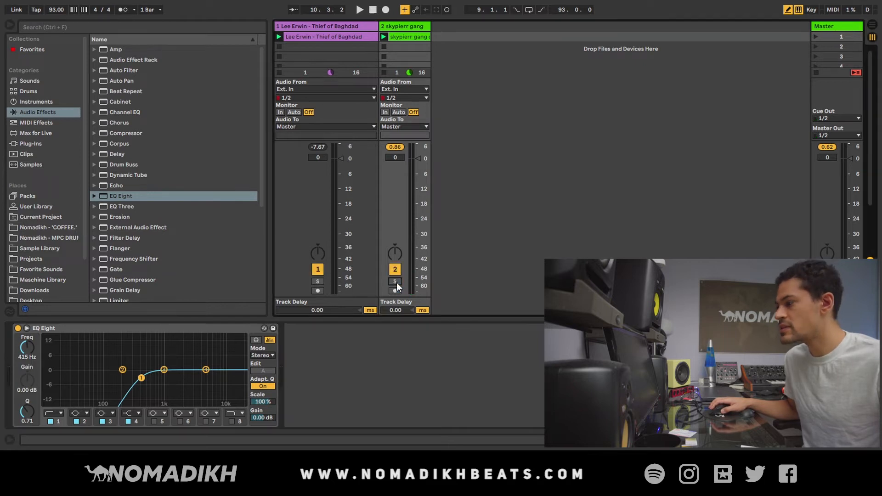
key(space)
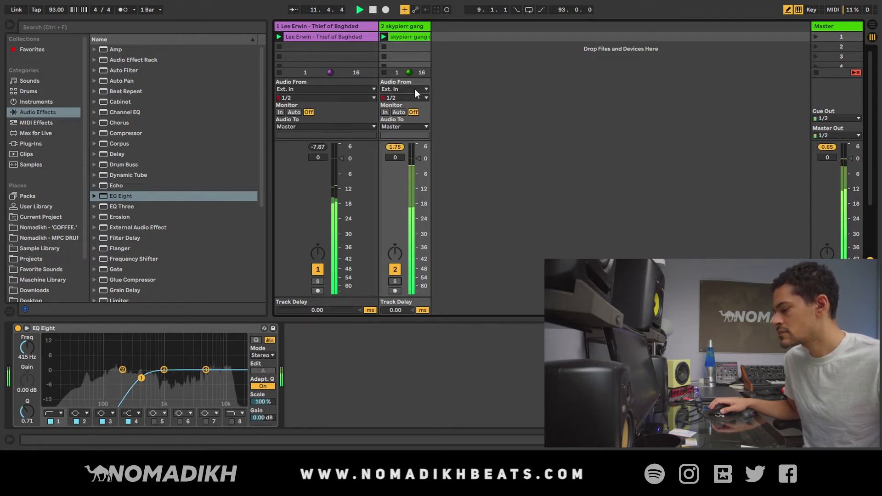
Copy the Thief of Baghdad sample and the drum loop from Session View onto their arrangement tracks at bar 9.
key(Tab)
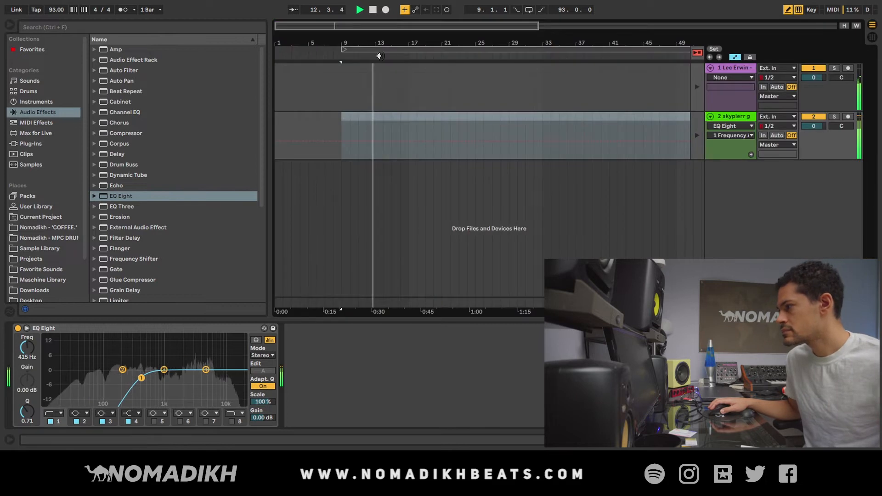
key(space)
drag(361, 46, 361, 56)
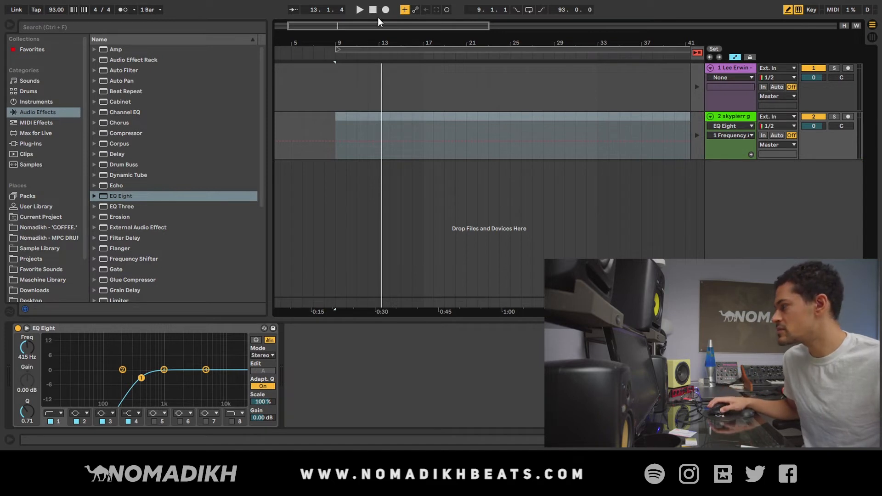
key(Tab)
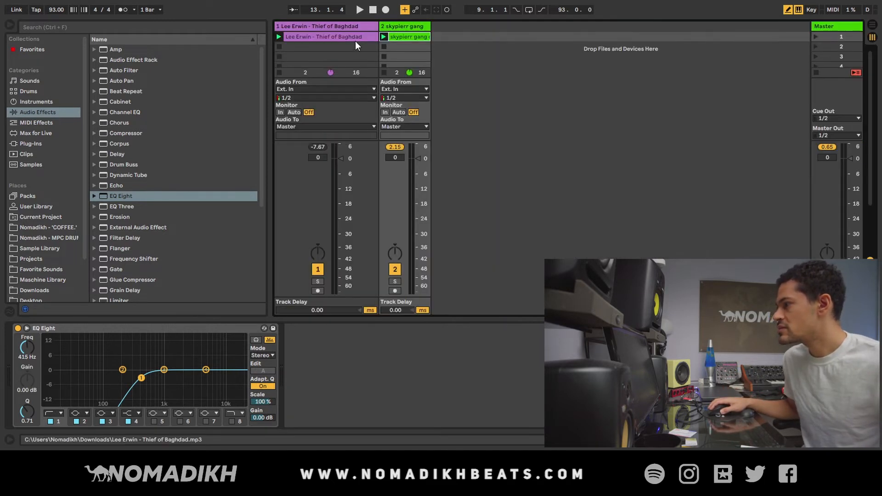
key(Tab)
drag(359, 53, 338, 93)
key(Tab)
drag(401, 40, 356, 114)
key(Tab)
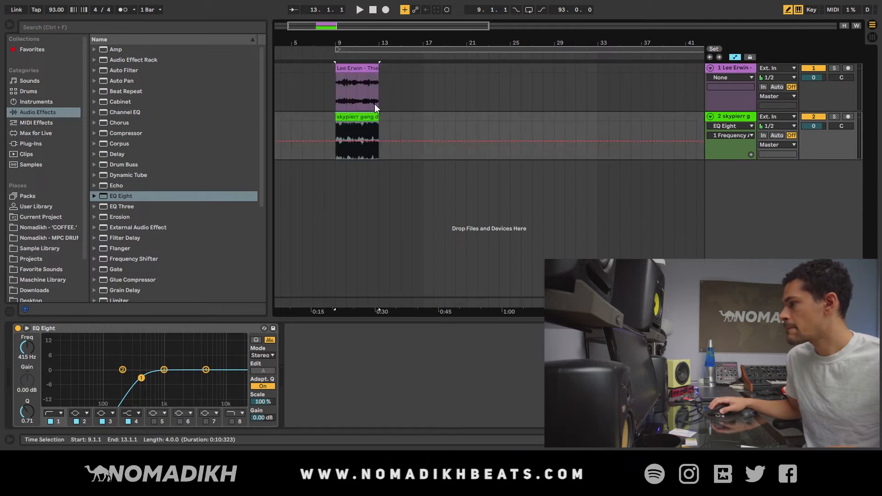
Duplicate the drum loop and the Thief of Baghdad clip in the arrangement so both fill bars 9 to 17.
key(ctrl+d)
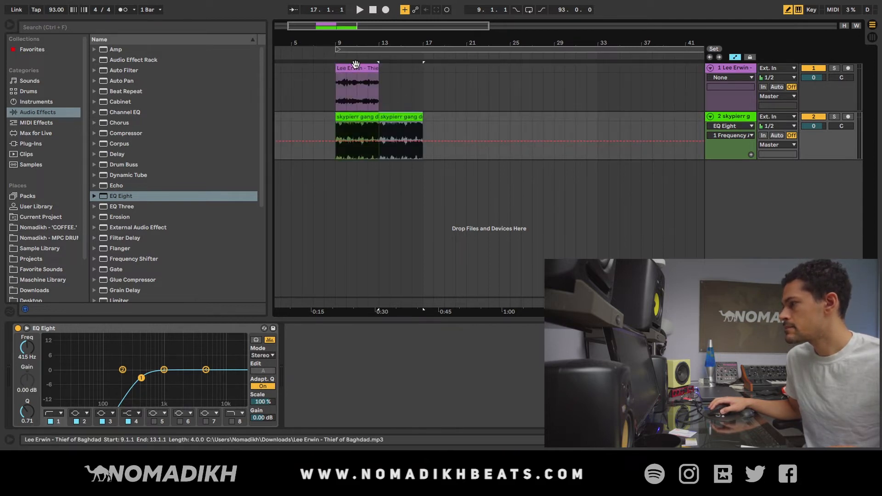
click(357, 68)
key(ctrl+d)
Set the arrangement loop to the eight bars from bar 9 and switch looping on.
drag(358, 44, 328, 21)
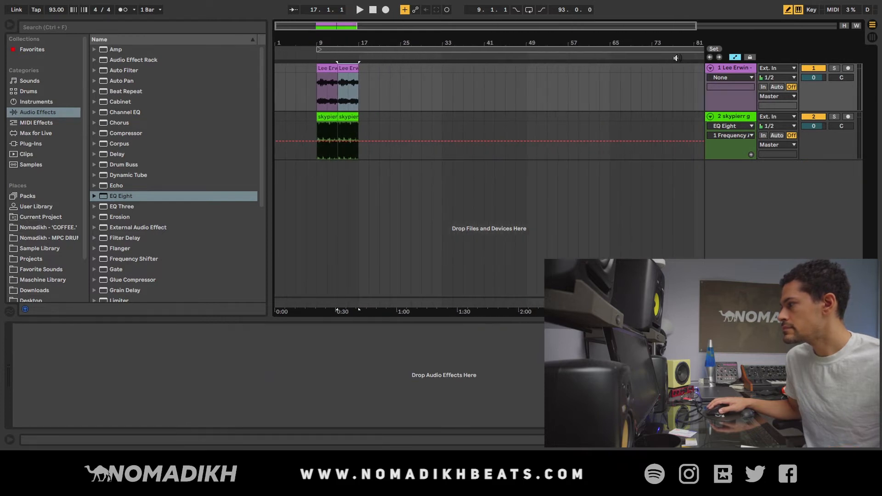
drag(669, 42, 321, 87)
click(529, 9)
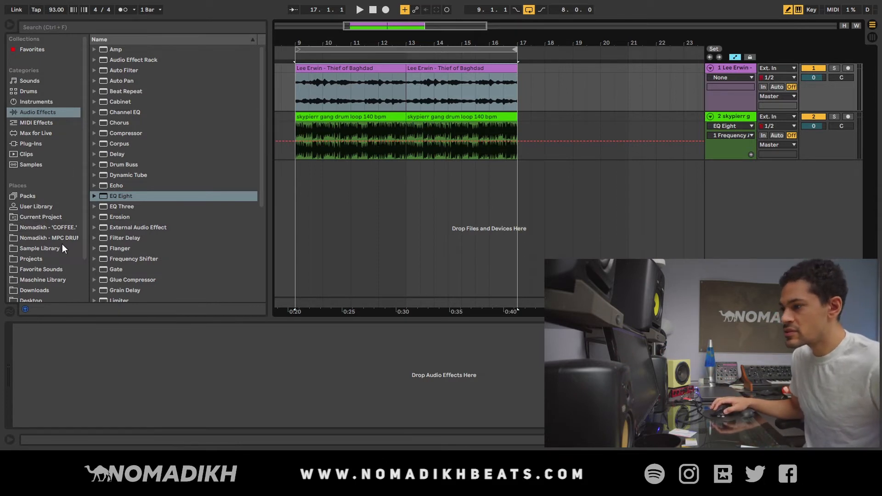
Open the Dirty folder inside NOMADIKH_snare_loops in the Nomadikh MPC drums library.
click(43, 238)
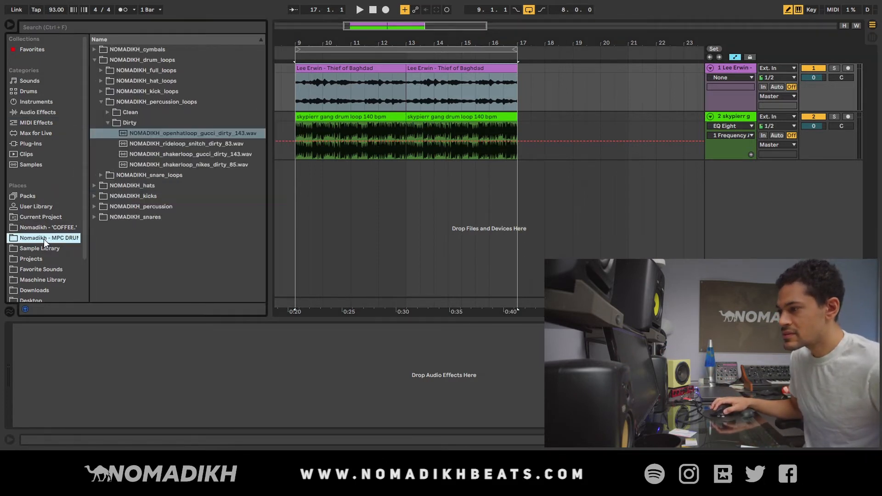
click(101, 102)
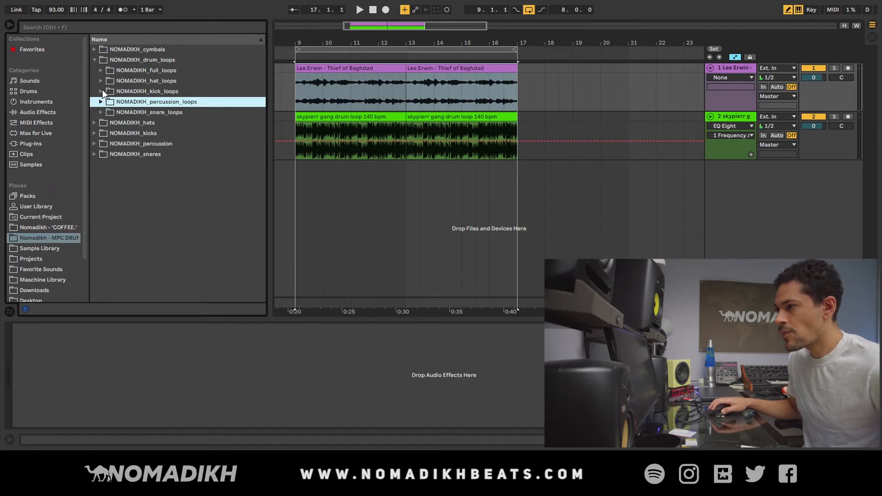
click(101, 90)
click(101, 90)
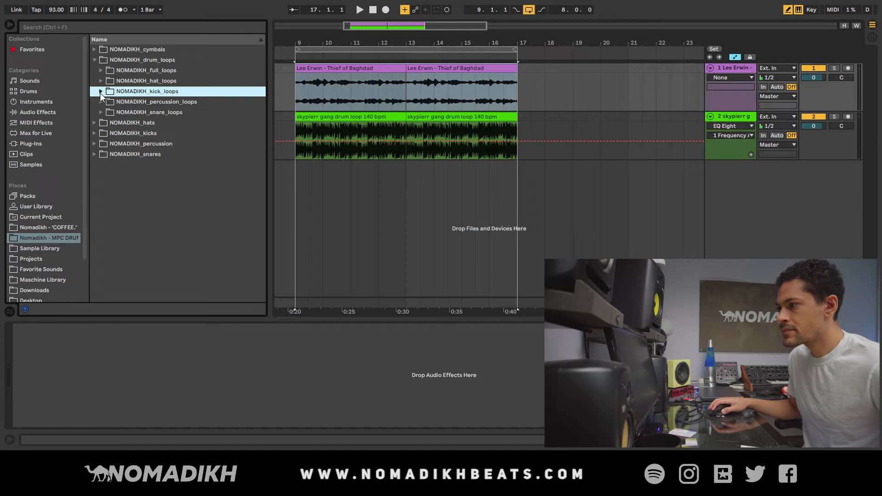
click(100, 112)
click(107, 133)
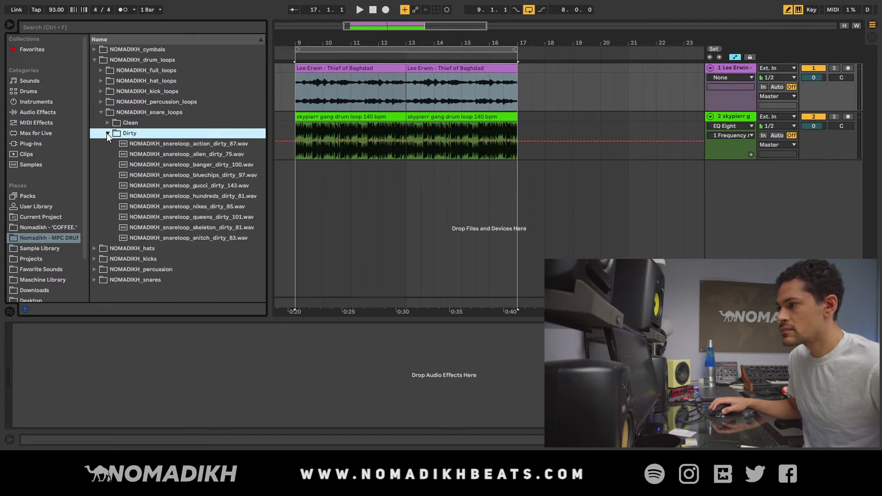
Audition dirty snare loops over the beat and add NOMADIKH_snareloop_hundreds_dirty_81.wav to a new track at bar 9, duplicating it once.
key(space)
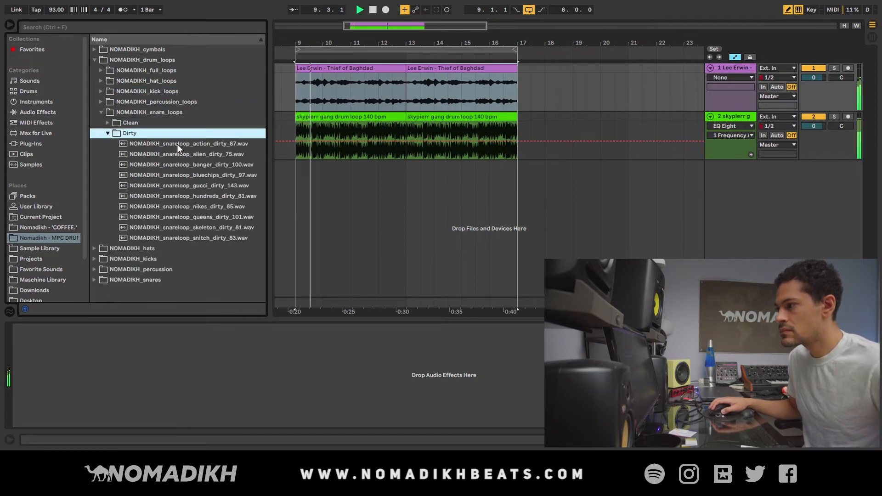
click(177, 155)
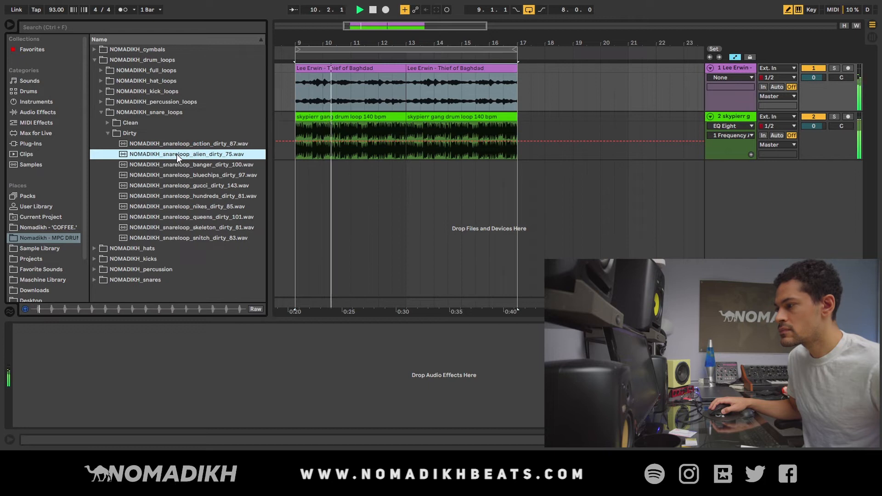
click(177, 144)
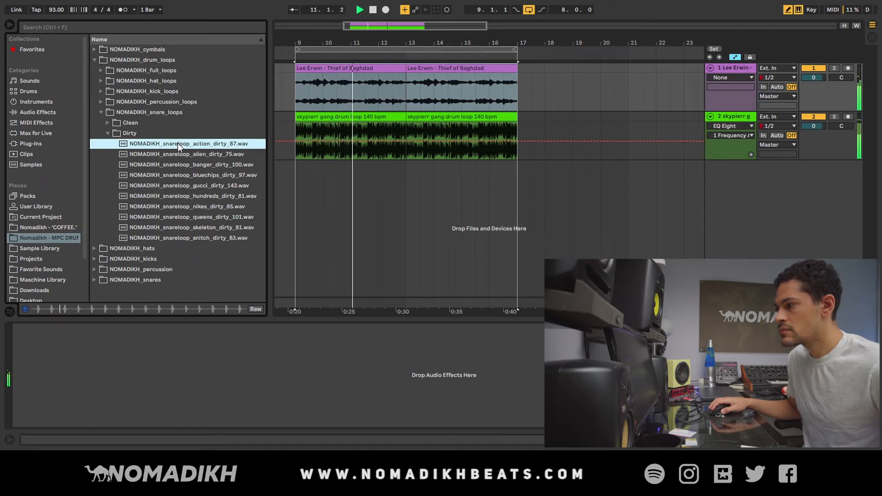
click(180, 195)
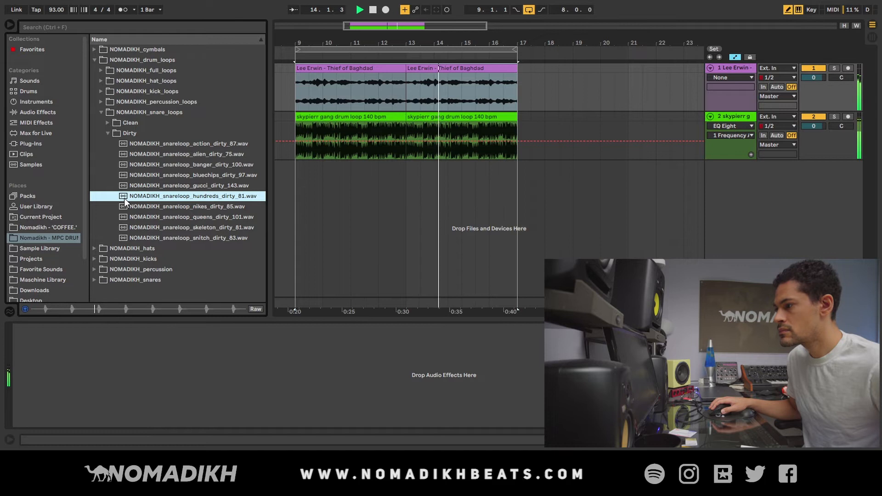
drag(124, 197, 296, 180)
key(ctrl+d)
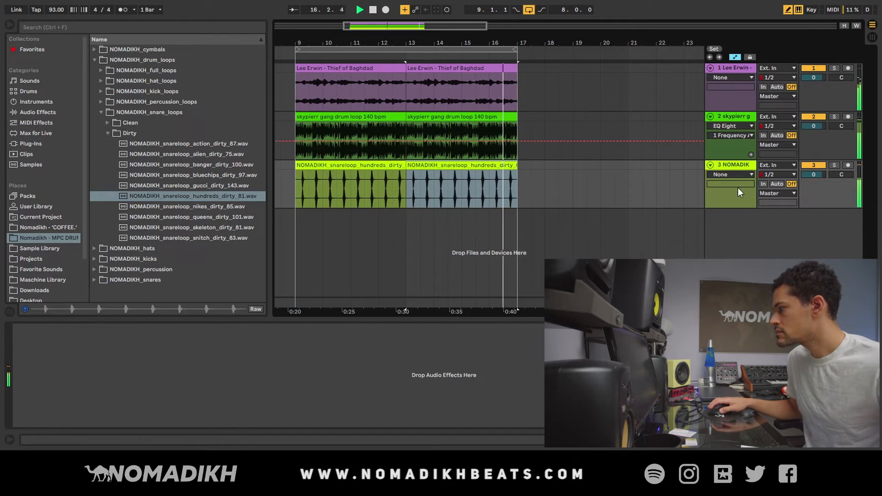
Audition loops from the Dirty folder of NOMADIKH_kick_loops over the playing beat, including the hundreds and gucci kick loops.
click(107, 131)
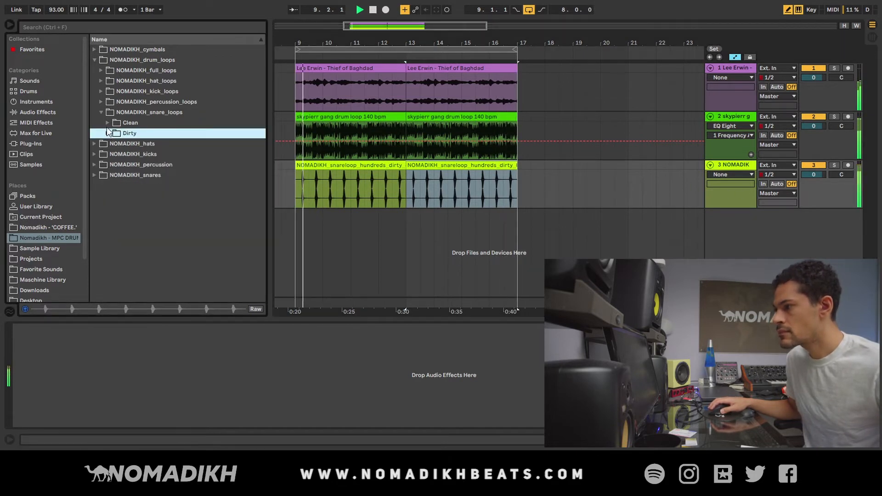
click(101, 91)
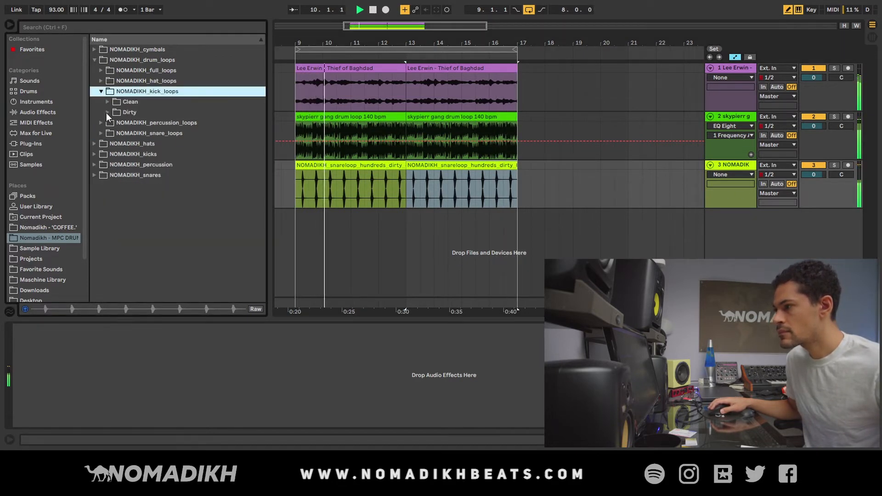
click(106, 112)
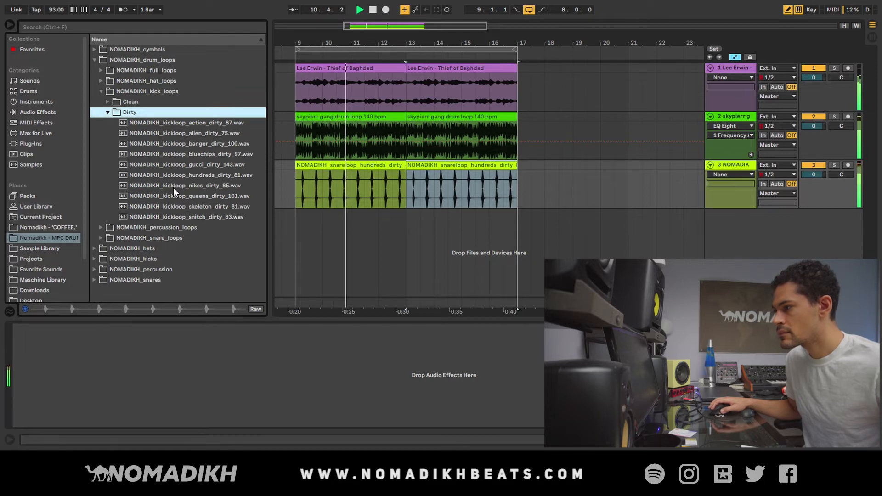
click(173, 173)
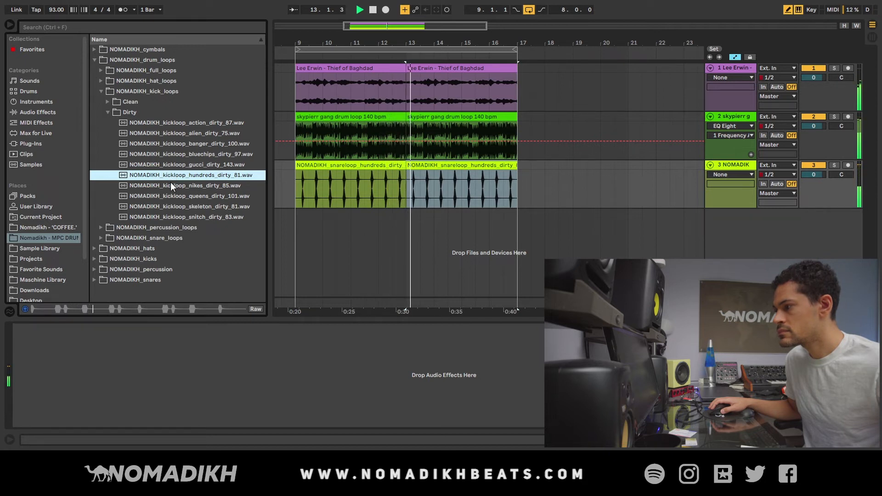
click(170, 167)
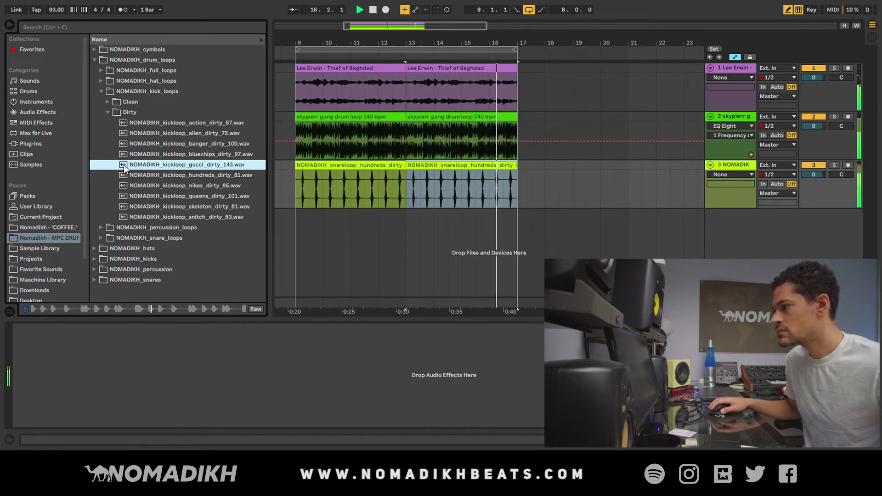
click(122, 195)
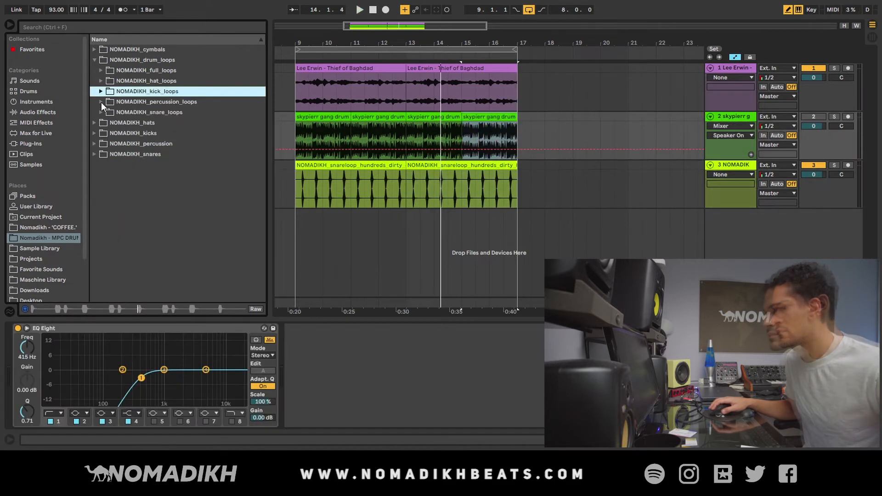
Audition one-shots in the dirty NOMADIKH_kicks folder, place NOMADIKH_kick_dirty_01.wav at bar 9 on a new track, and play it with the beat.
click(95, 133)
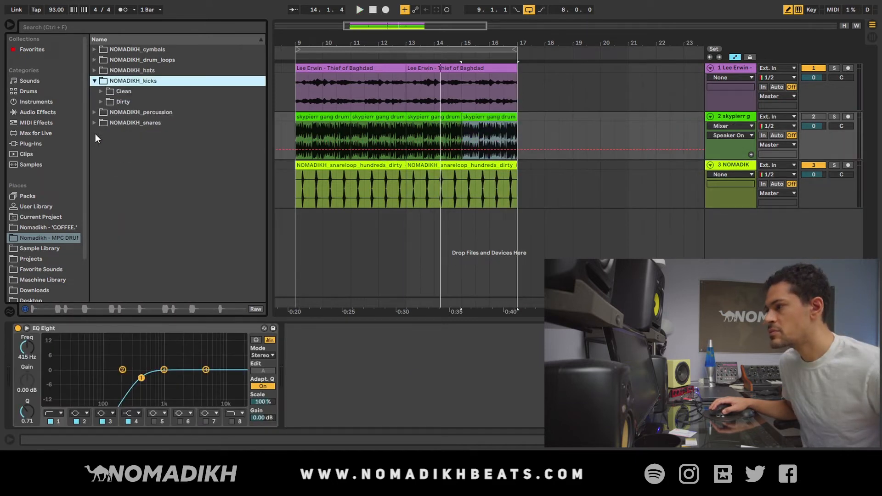
click(101, 101)
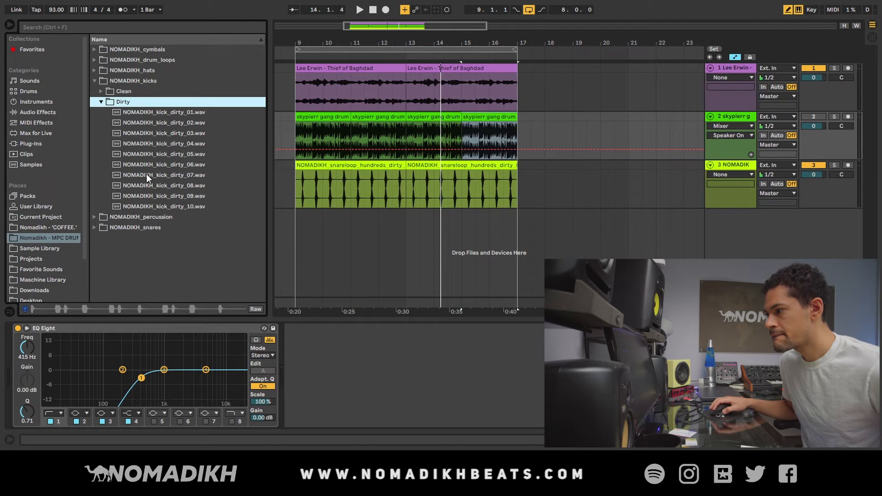
click(148, 154)
click(148, 112)
drag(151, 119, 304, 222)
key(space)
drag(308, 43, 437, 44)
key(space)
key(space)
key(space)
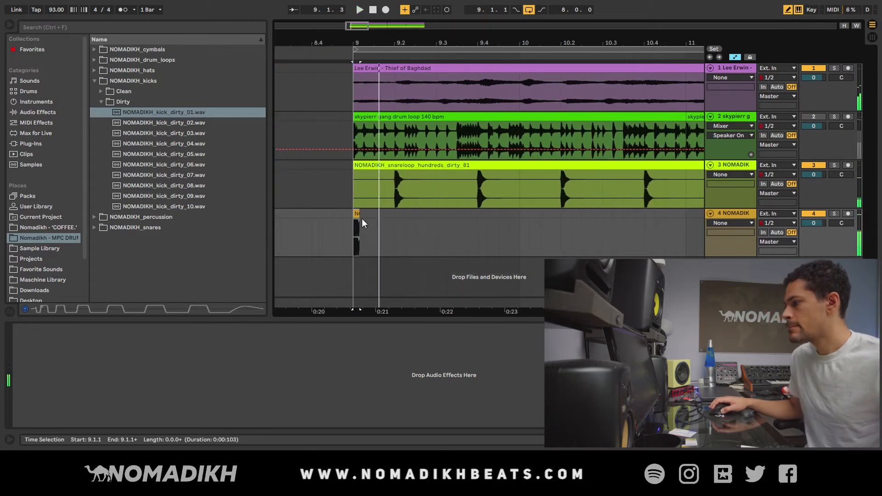
Duplicate the kick clip, move the copy to 9.2.3, and play the loop from bar 9.
key(ctrl+d)
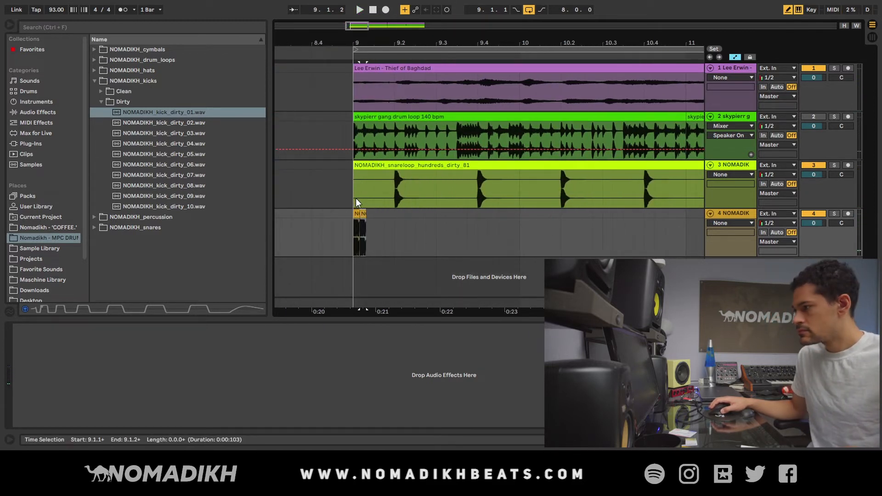
drag(360, 214, 419, 219)
click(409, 48)
key(space)
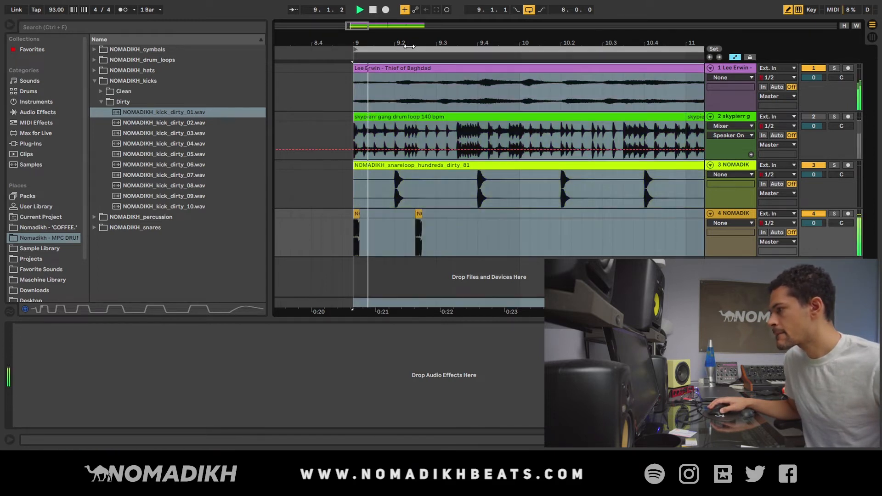
Move the second kick to 9.2.4 and replay the loop from bar 9.
click(418, 213)
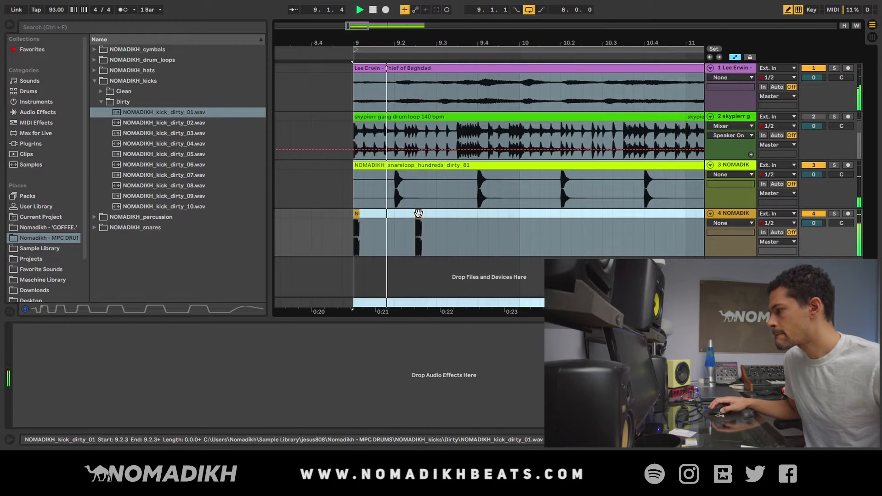
click(434, 228)
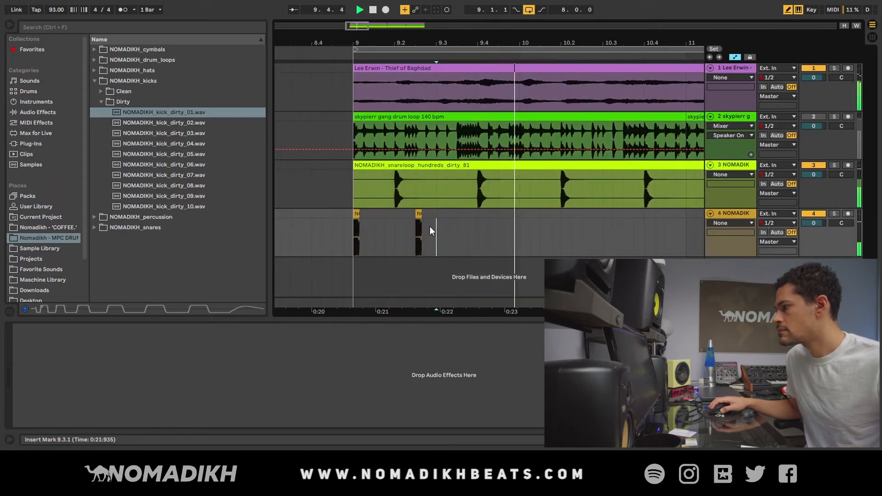
drag(419, 228, 429, 227)
key(space)
click(400, 49)
key(space)
drag(413, 43, 400, 42)
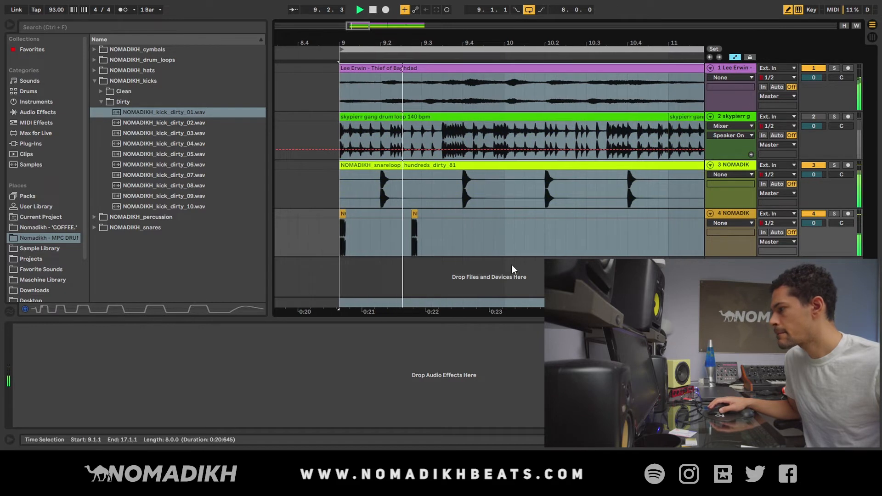
Copy the kick at 9.2.4 to 9.3.2 on the kick track and replay the loop from bar 9.
click(414, 215)
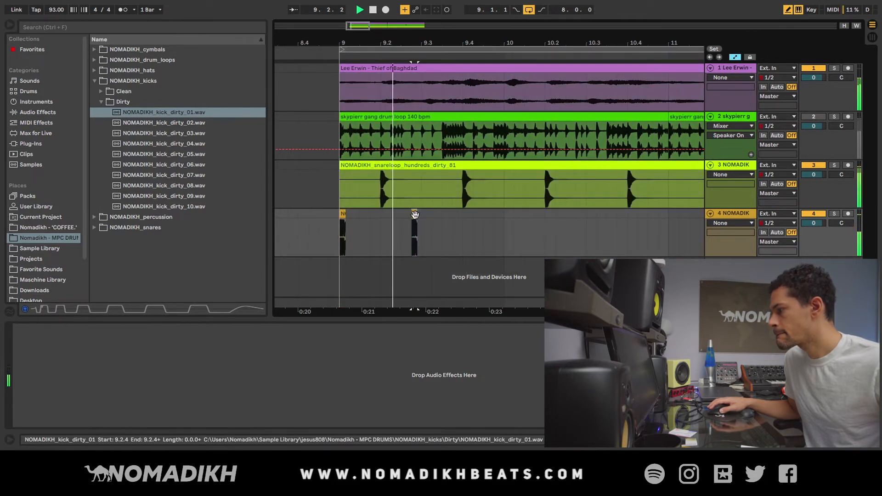
click(421, 212)
drag(421, 213, 442, 213)
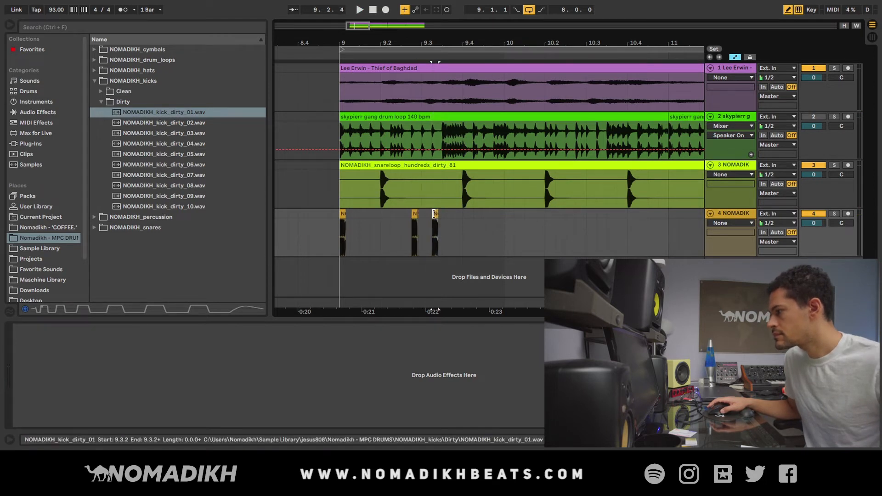
click(373, 12)
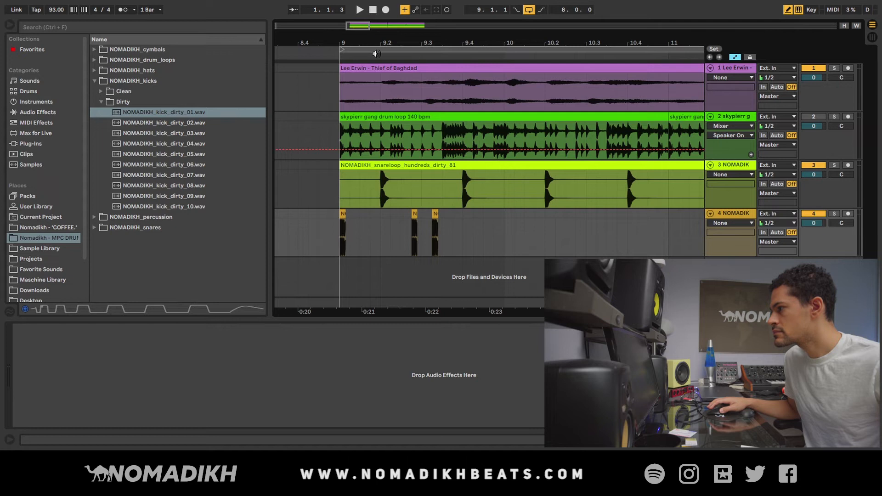
key(ctrl+a)
key(space)
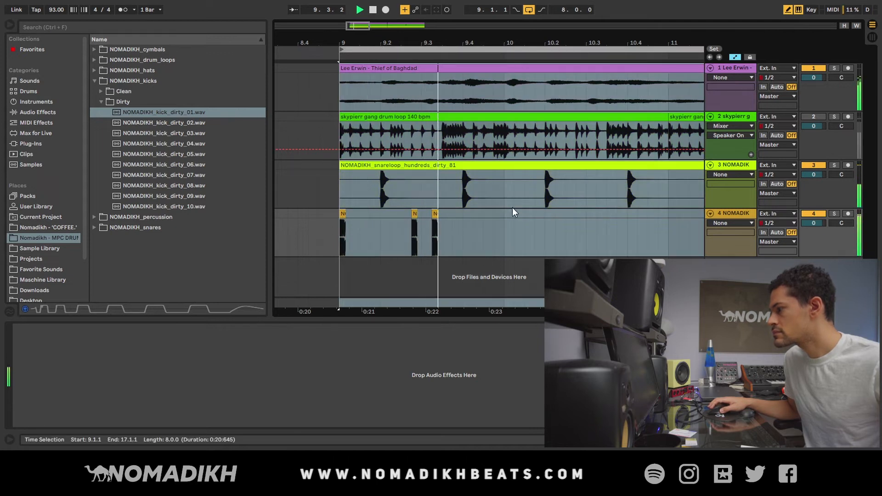
key(space)
Turn off automation mode in the arrangement.
drag(504, 232, 345, 222)
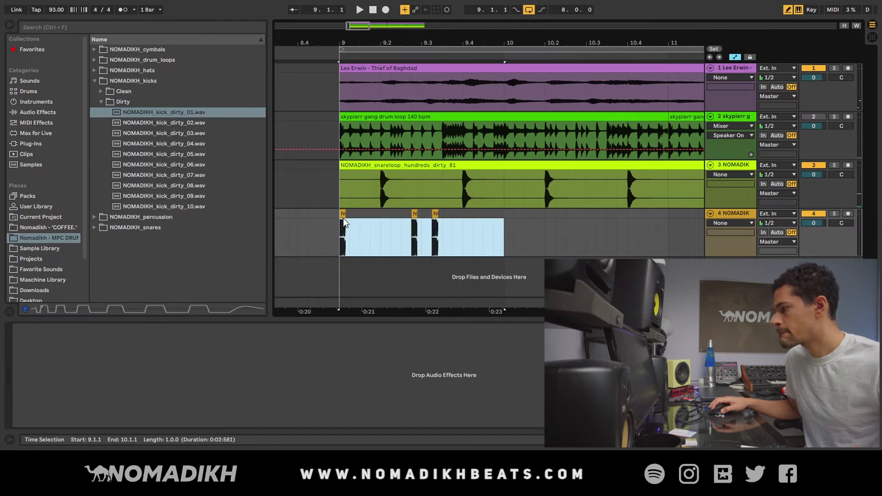
click(343, 214)
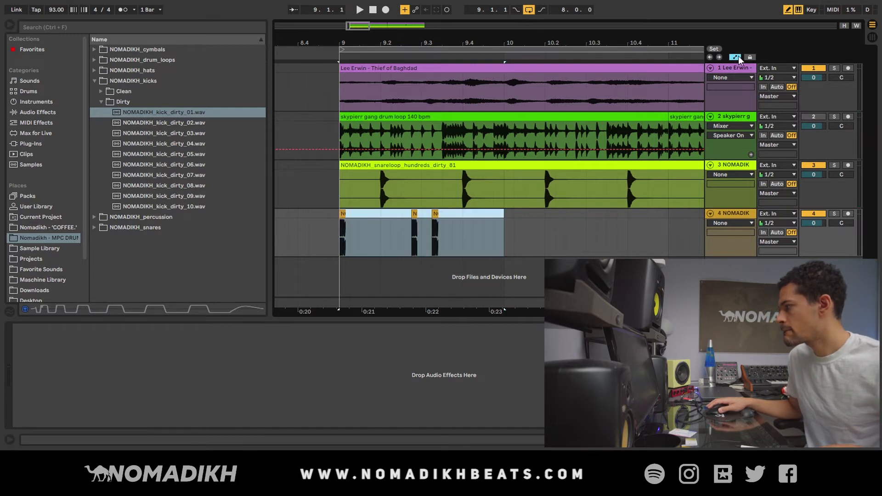
click(524, 244)
Duplicate the one-bar kick pattern at bar 9 repeatedly until it reaches bar 17, and play the loop.
drag(504, 232, 340, 230)
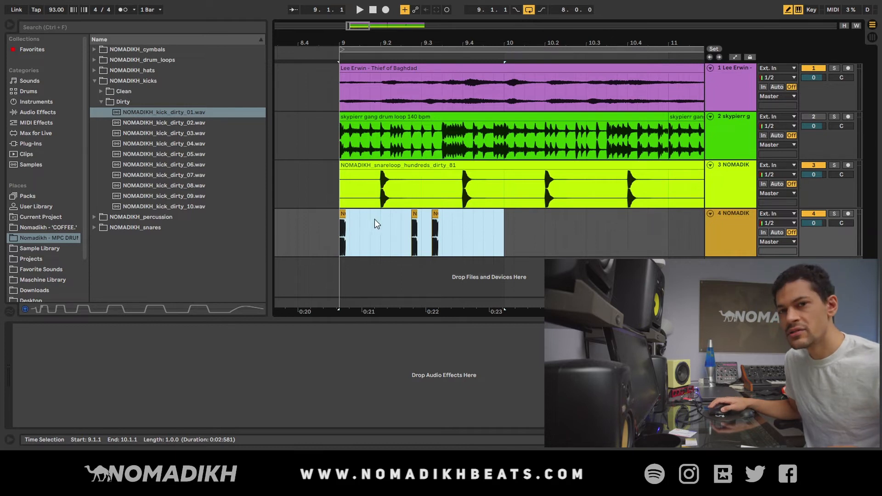
key(ctrl+d)
drag(461, 42, 371, 9)
key(ctrl+d)
key(ctrl+d)
key(ctrl+d)
key(ctrl+d)
key(ctrl+d)
key(ctrl+d)
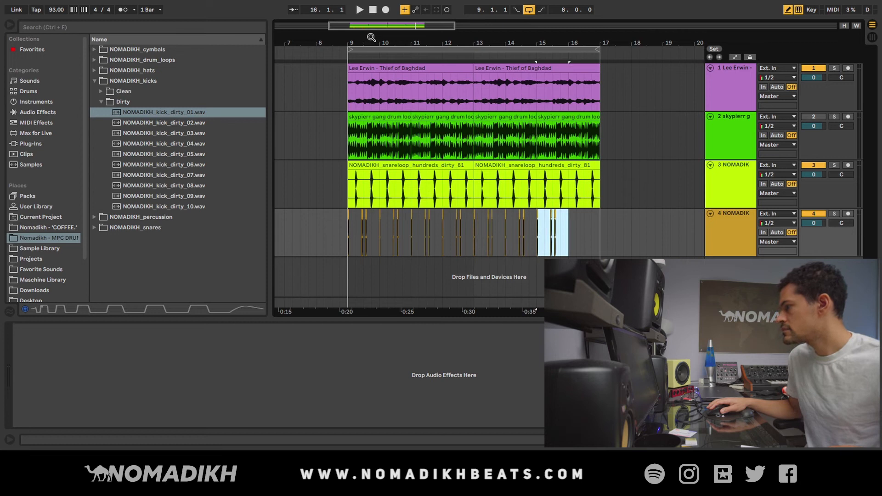
click(381, 48)
key(space)
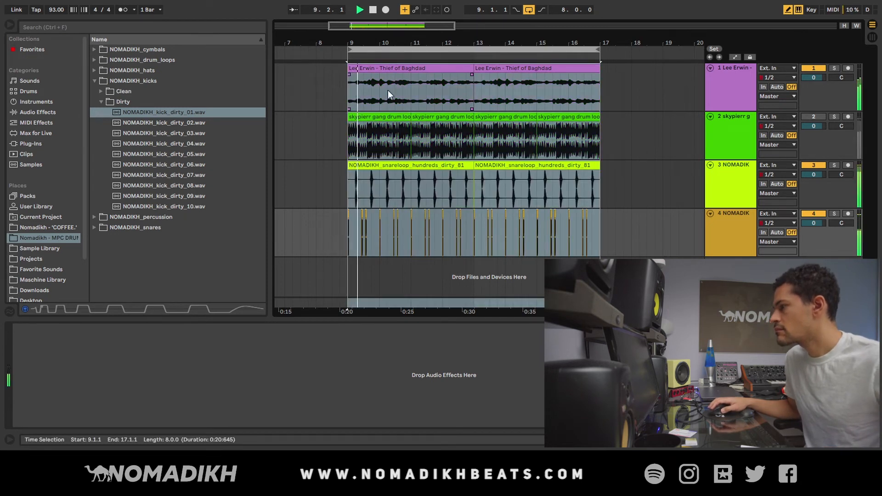
Duplicate the kick at 10.3.2, move the copy to 10.3.3, and play the passage from 10.2.2.
drag(384, 46, 395, 86)
key(space)
click(382, 225)
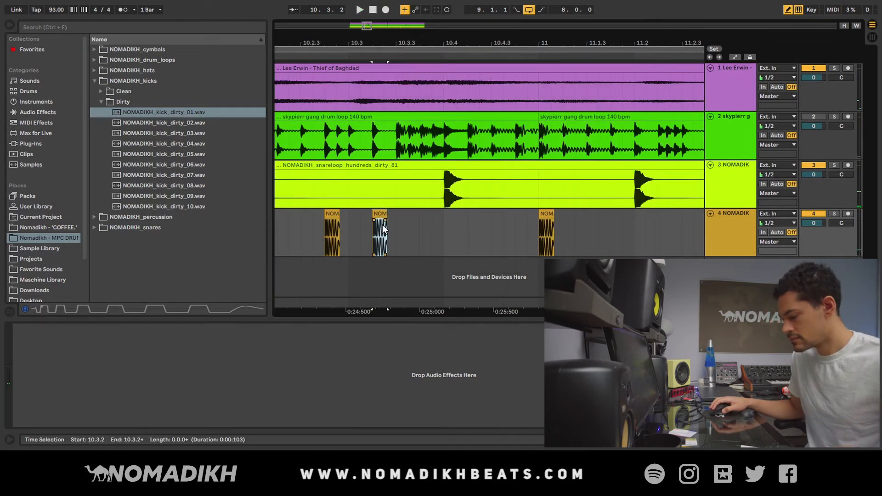
key(ctrl+d)
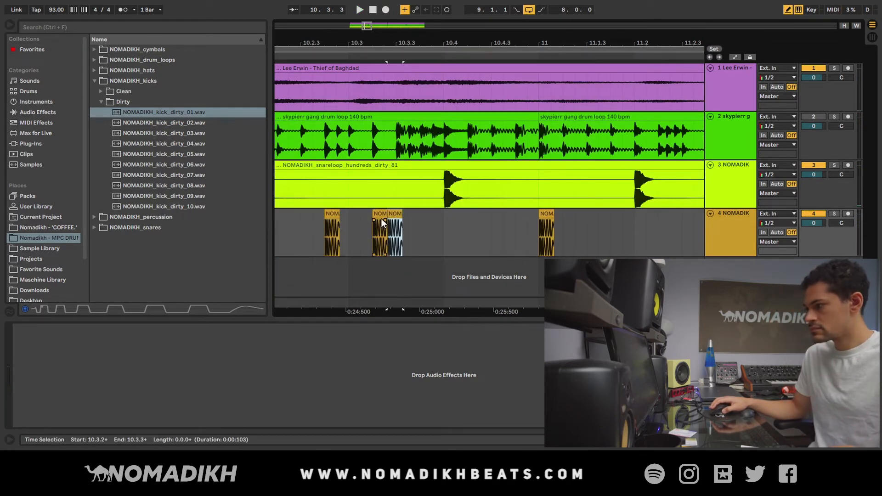
click(296, 241)
key(space)
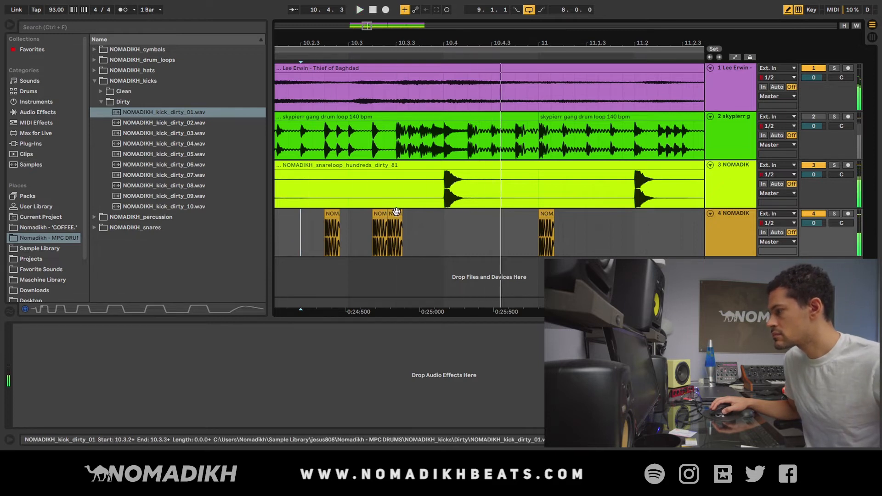
drag(396, 217, 405, 217)
click(289, 234)
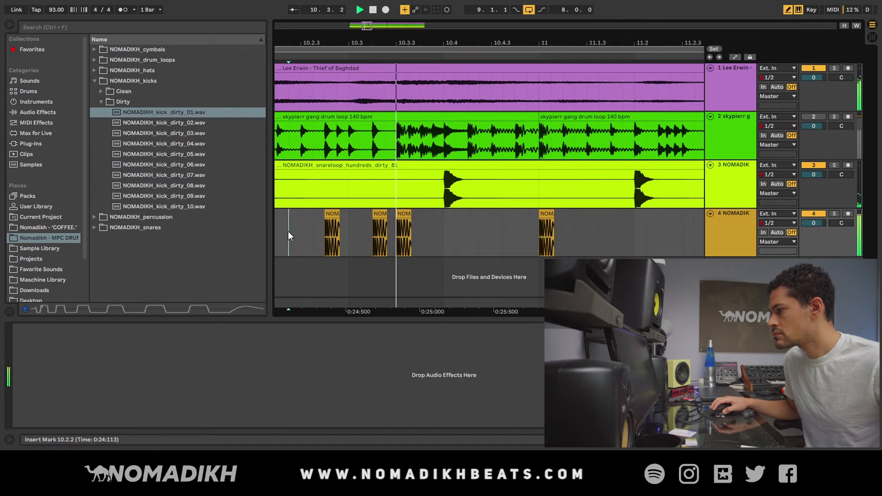
Replace the kicks from bar 13 to bar 17 with a duplicate of the four-bar kick pattern starting at bar 9.
drag(468, 42, 386, 8)
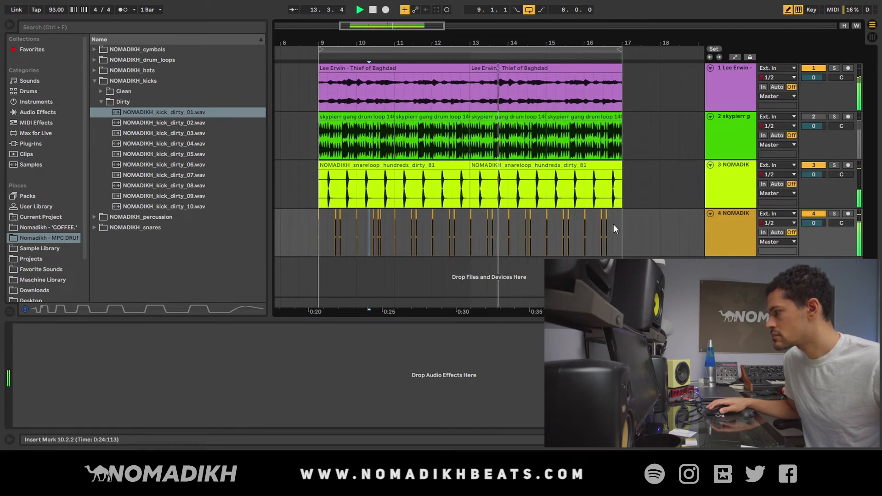
drag(613, 224, 476, 222)
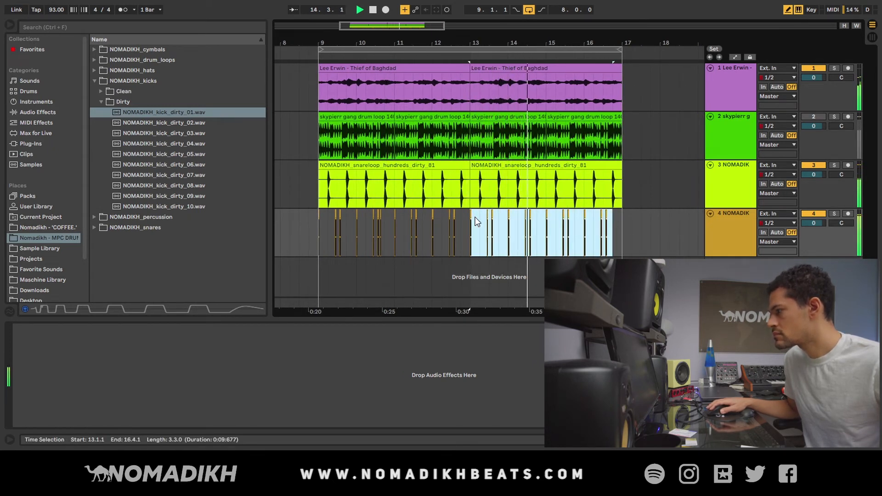
key(Delete)
drag(471, 221, 317, 224)
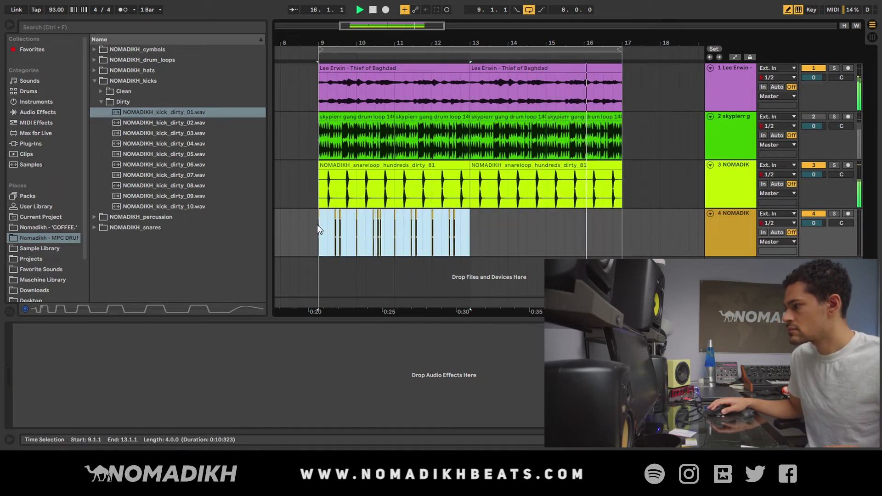
key(ctrl+d)
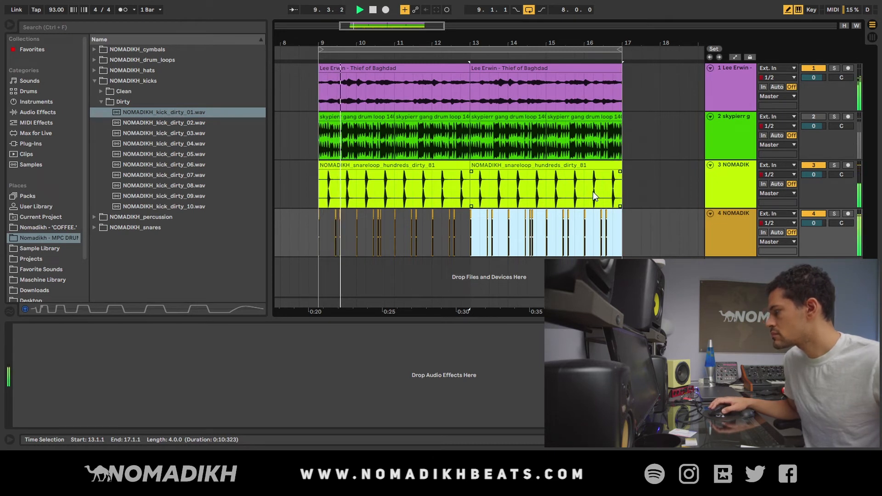
Set the sample track's volume to -1.0 dB and the drum loop's to -2.0 dB, with both tracks enabled.
click(815, 79)
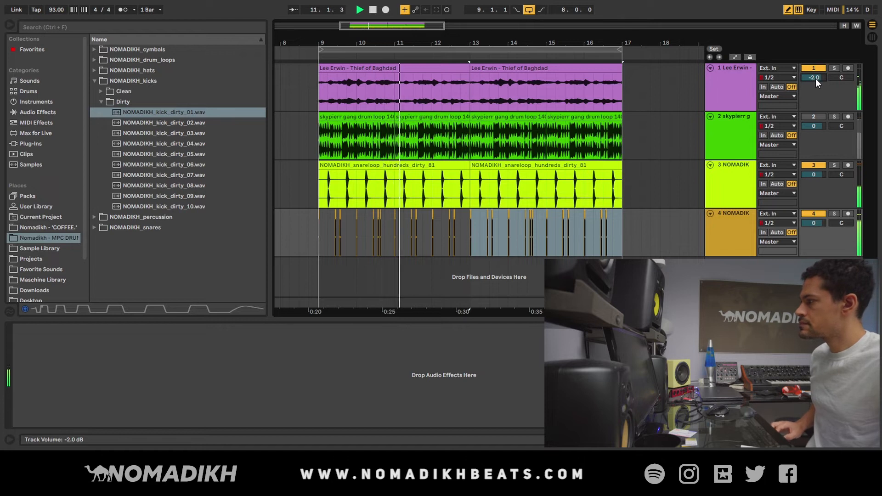
key(Down)
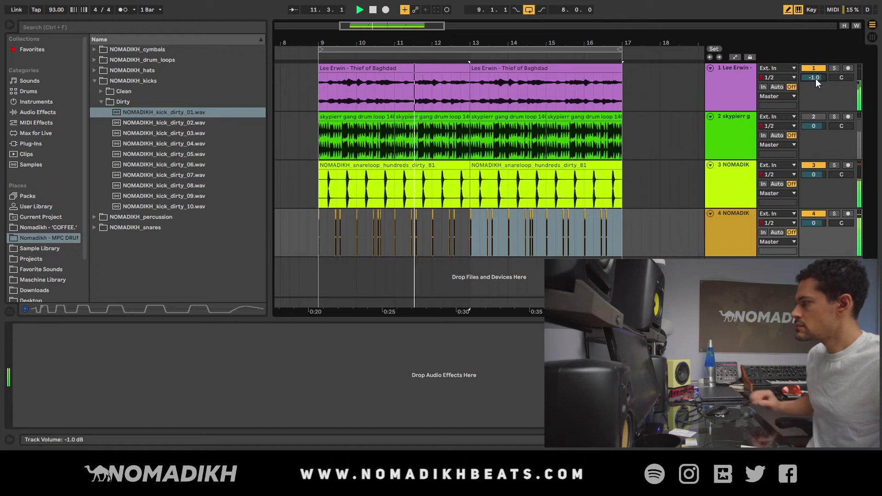
click(814, 117)
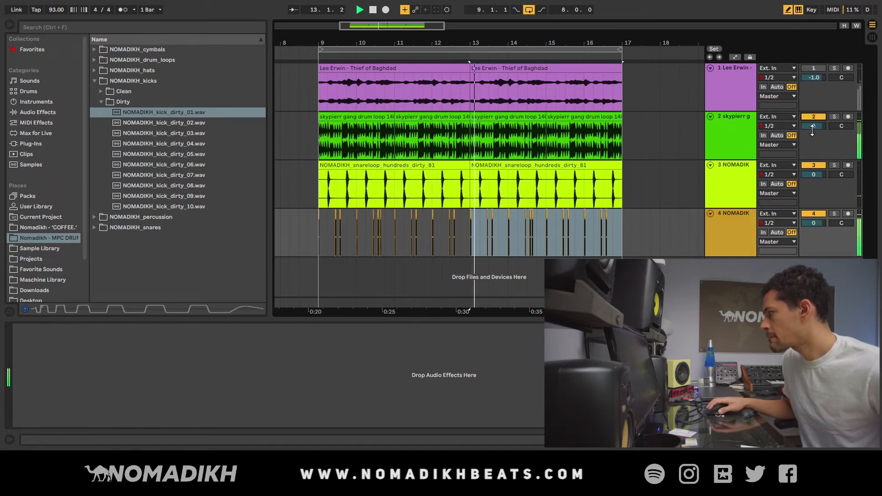
click(820, 127)
key(Down)
key(Down)
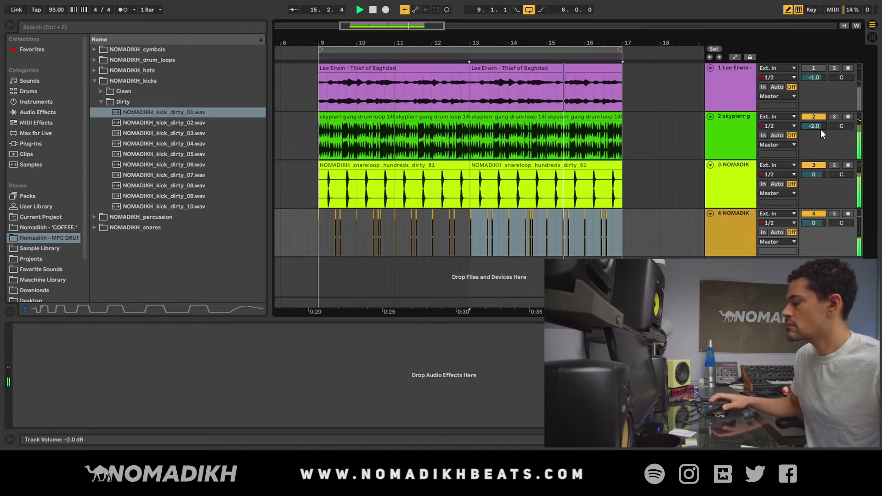
key(space)
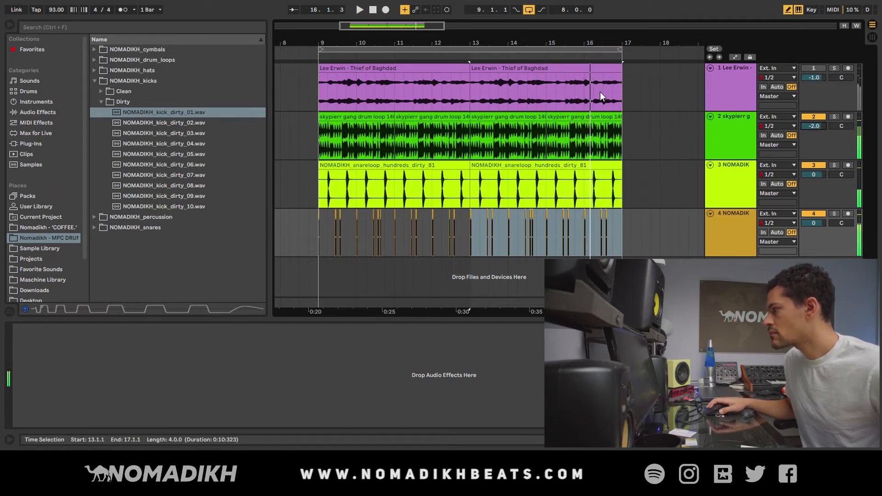
click(719, 84)
click(820, 68)
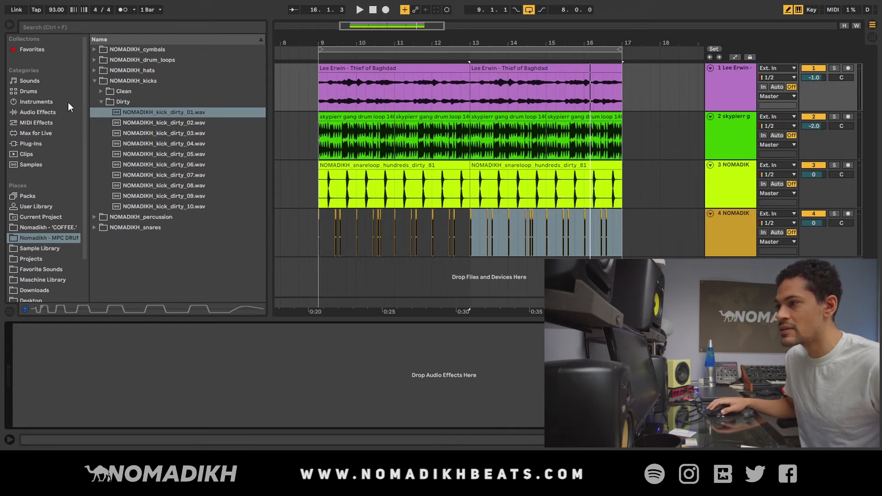
Load the favorite Sidechain.adv preset on the sample track and enable its sidechain with kick track 4 as the audio source.
click(41, 49)
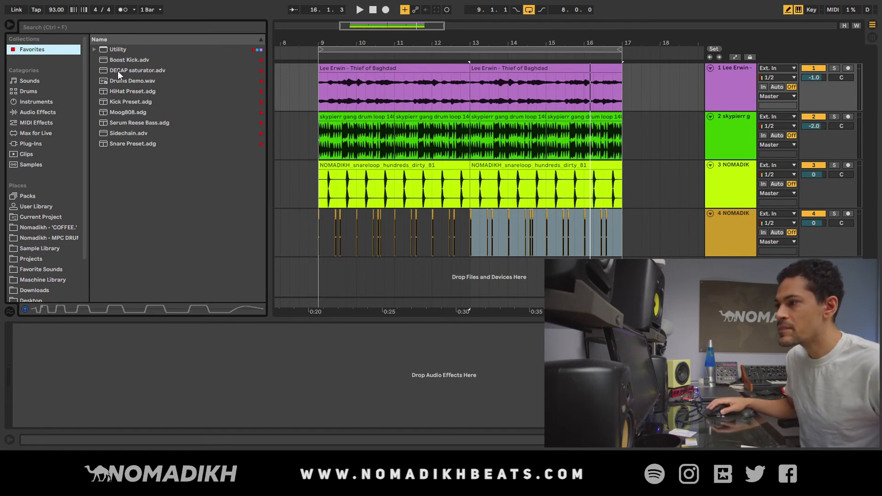
double_click(128, 133)
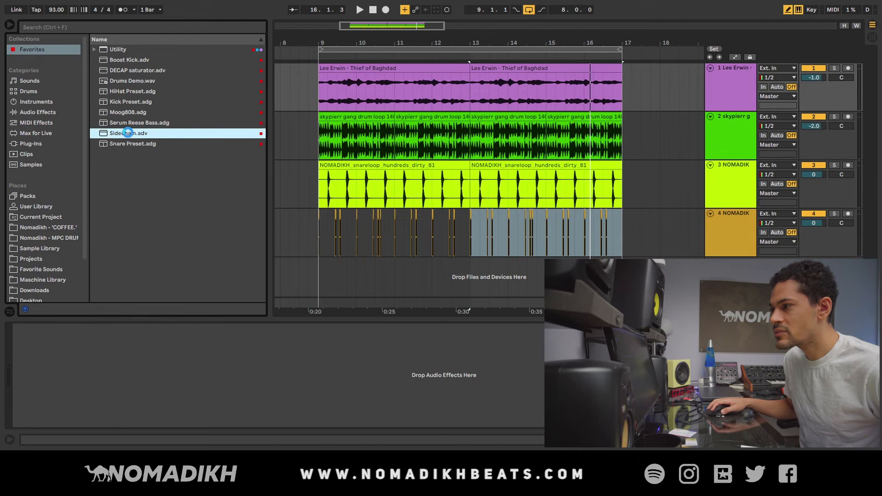
click(46, 328)
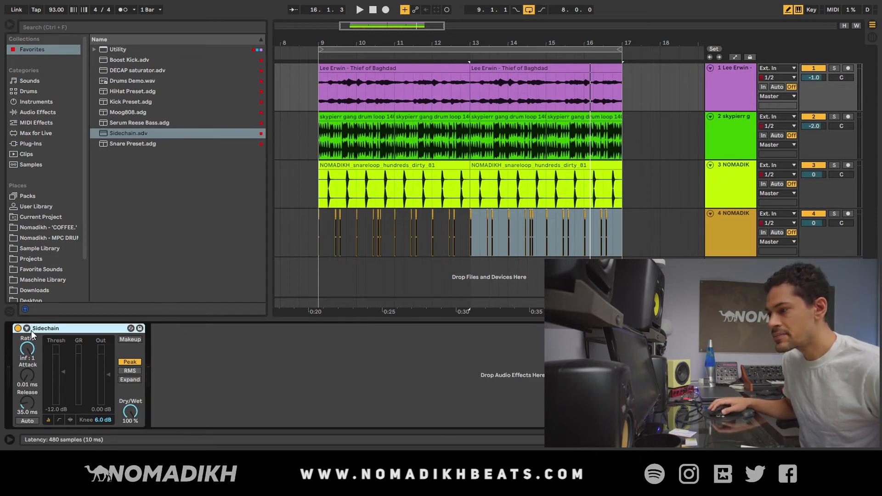
click(27, 329)
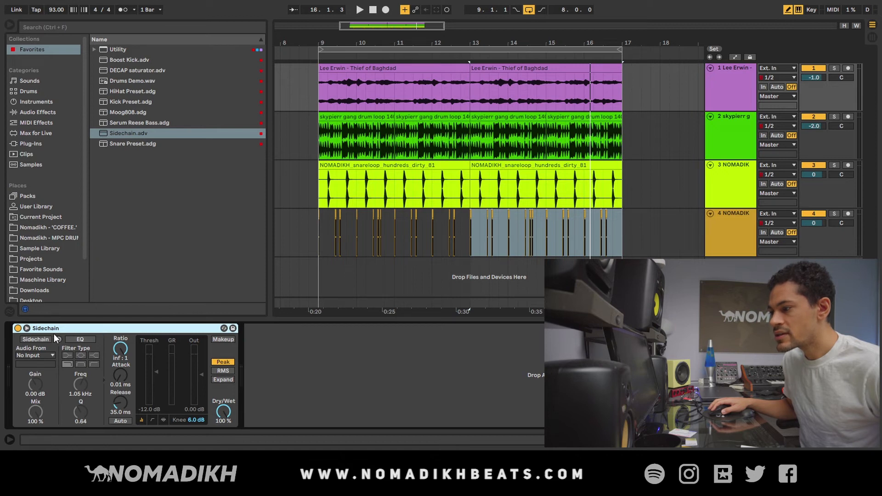
click(34, 339)
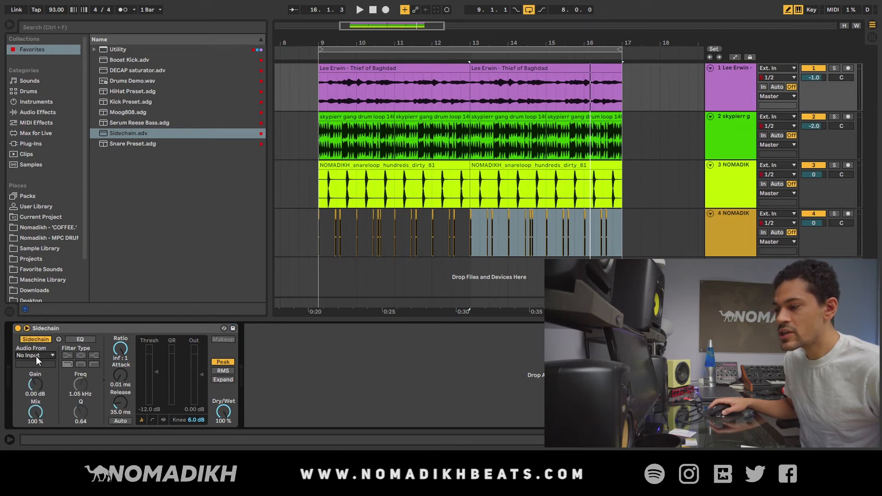
click(36, 355)
click(40, 364)
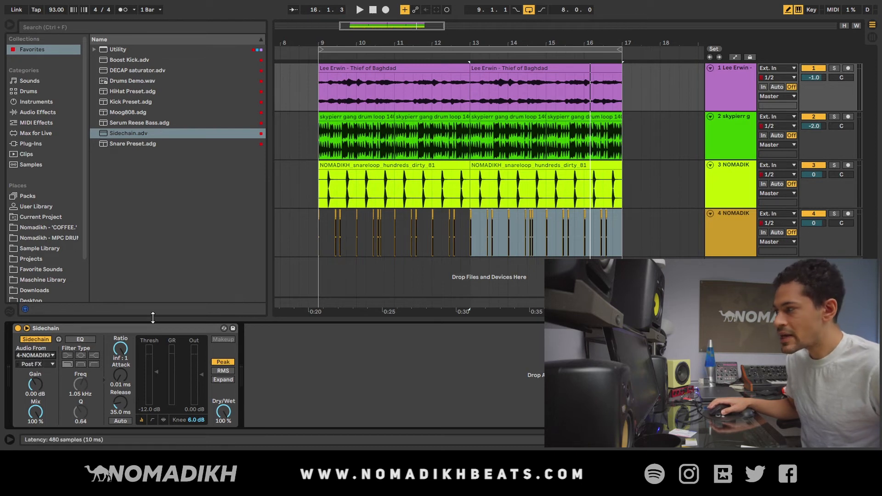
click(712, 89)
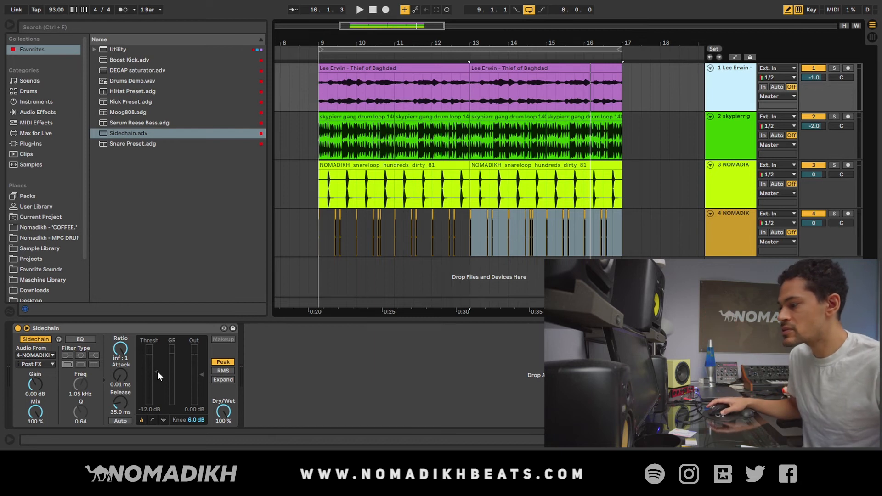
Lower the sidechain compressor's threshold to -15.7 dB while the beat plays.
drag(158, 372, 157, 383)
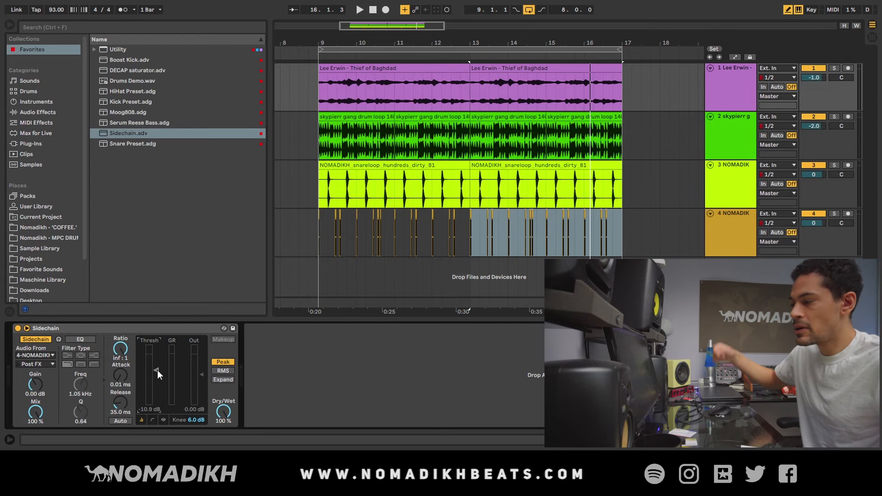
key(space)
mouse_move(157, 370)
mouse_down()
mouse_move(157, 404)
mouse_move(157, 394)
mouse_up()
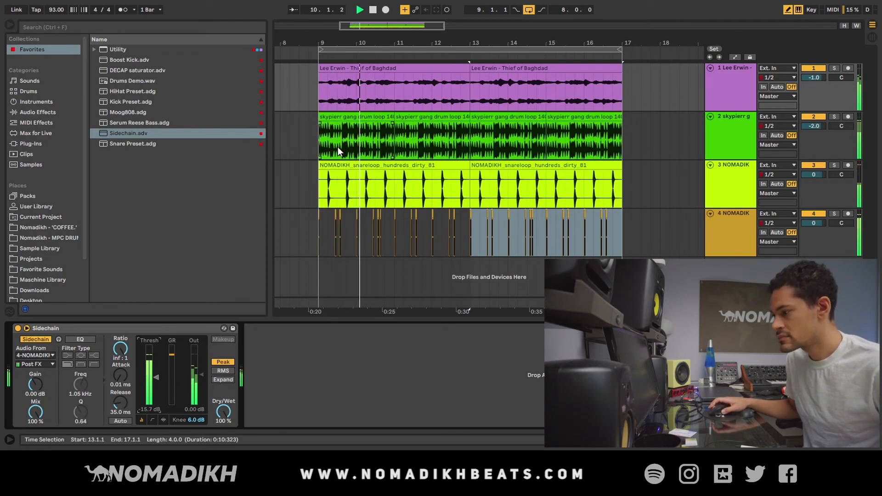
Browse the audio effects and expand the Audio Effect Rack presets.
click(32, 137)
click(29, 142)
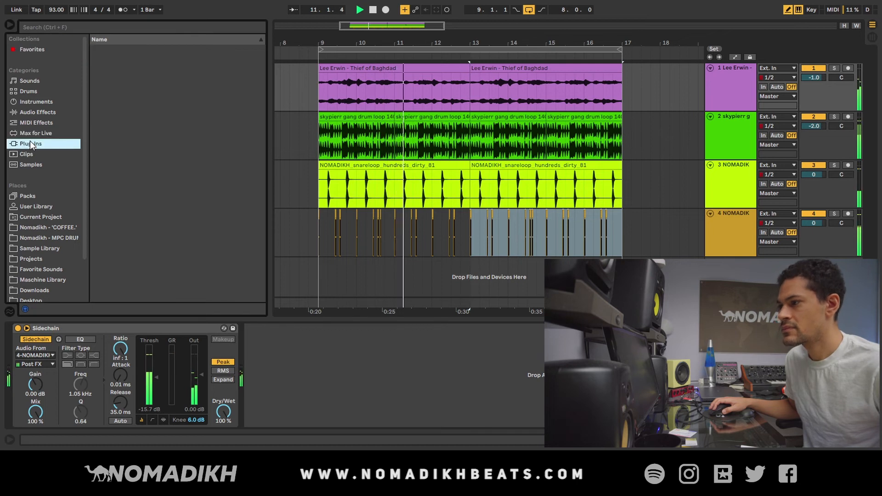
click(33, 113)
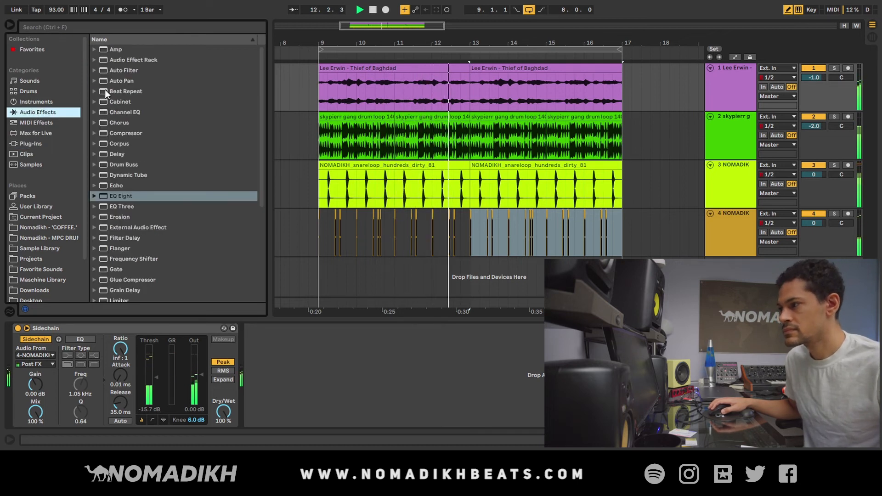
click(95, 60)
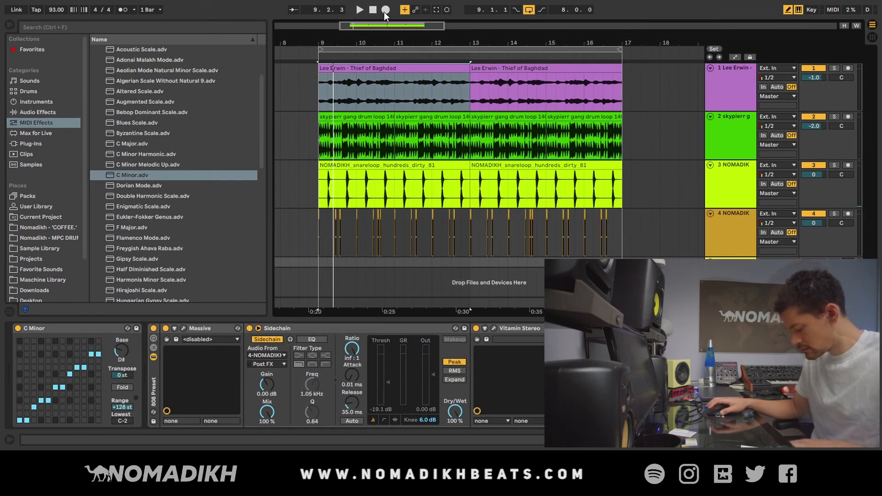
Start recording the 808 bass line over the looped beat from bar 9.
click(385, 10)
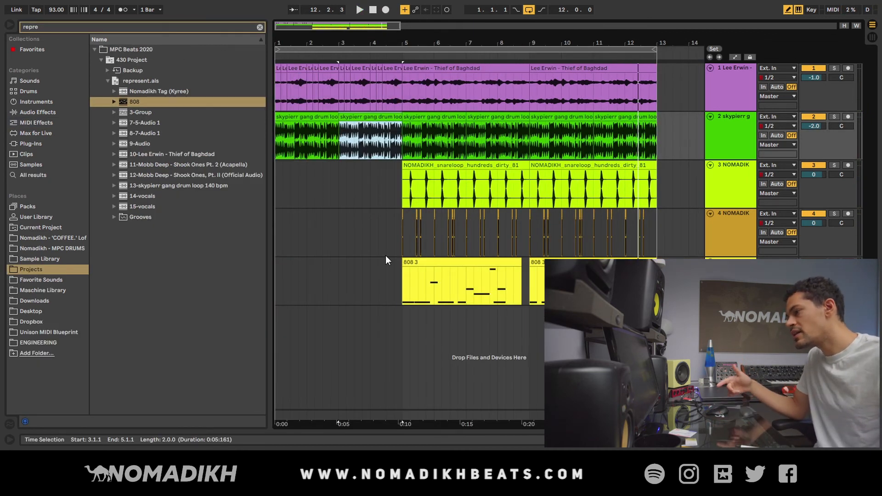
Inspect the vocals track's device chain with EQ Eight and the Sidechain compressor, and hide the device view again.
click(585, 287)
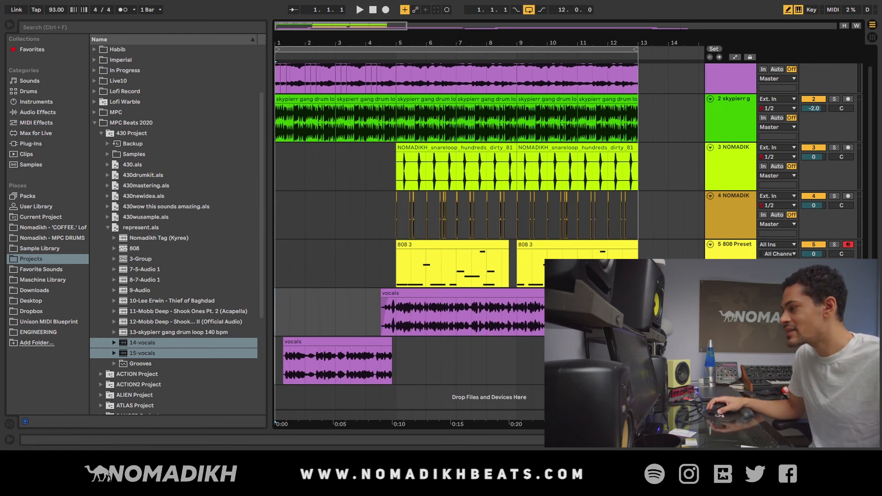
key(shift+Tab)
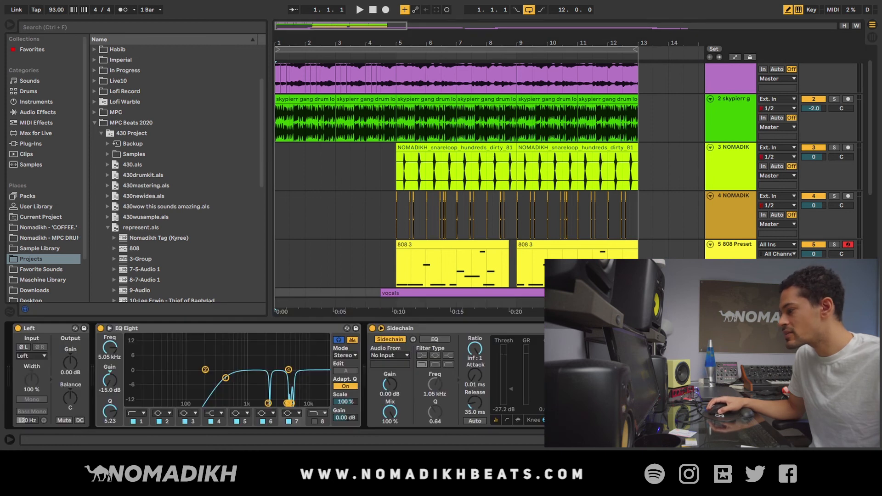
key(ctrl+alt+l)
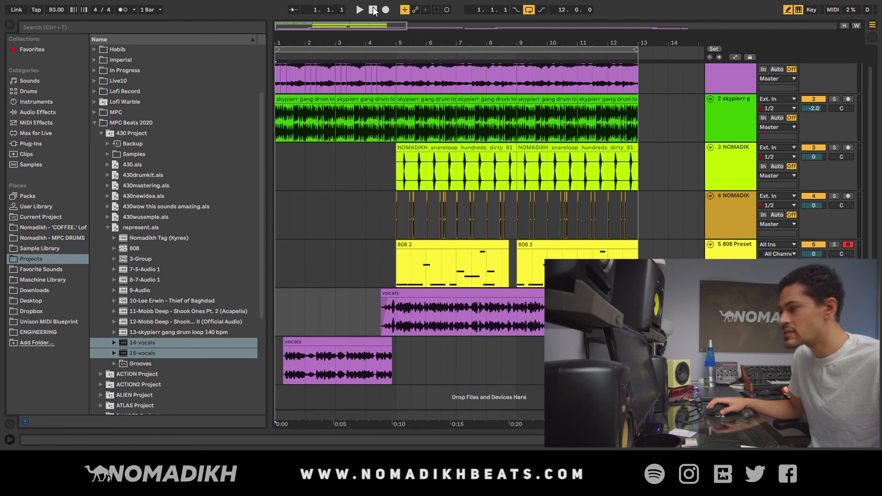
Play the arrangement from bar 1 and review the sample, drum loop, snare, kick, 808 and vocal tracks together.
key(space)
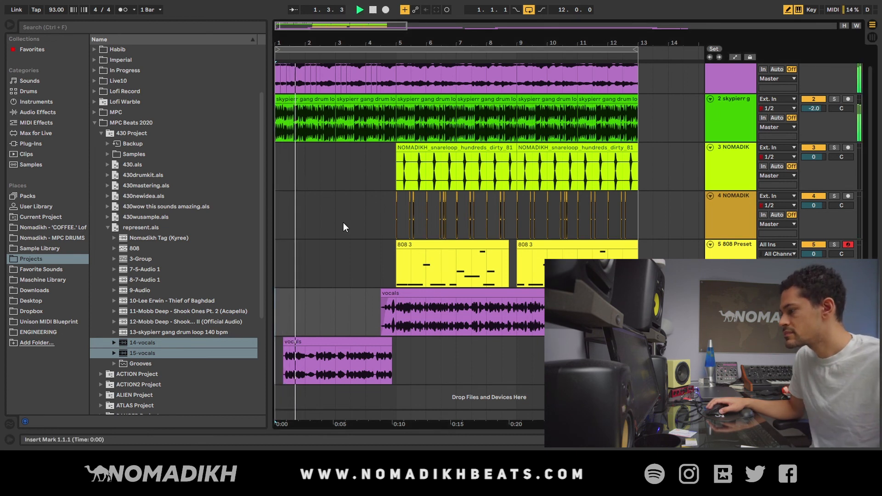
drag(317, 44, 342, 52)
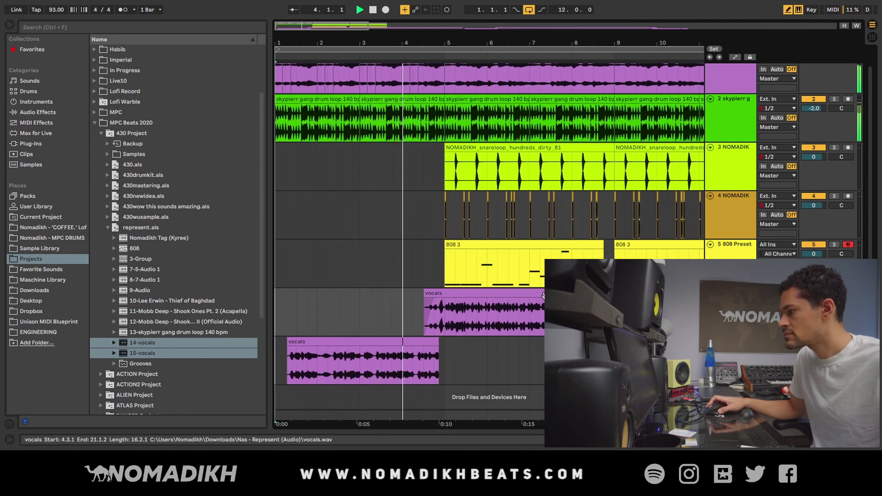
scroll(533, 295, up, 1)
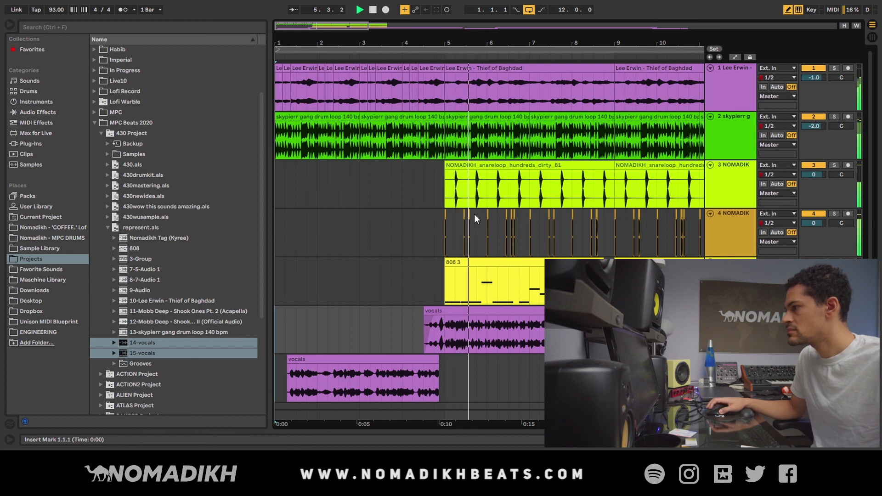
drag(481, 44, 431, 30)
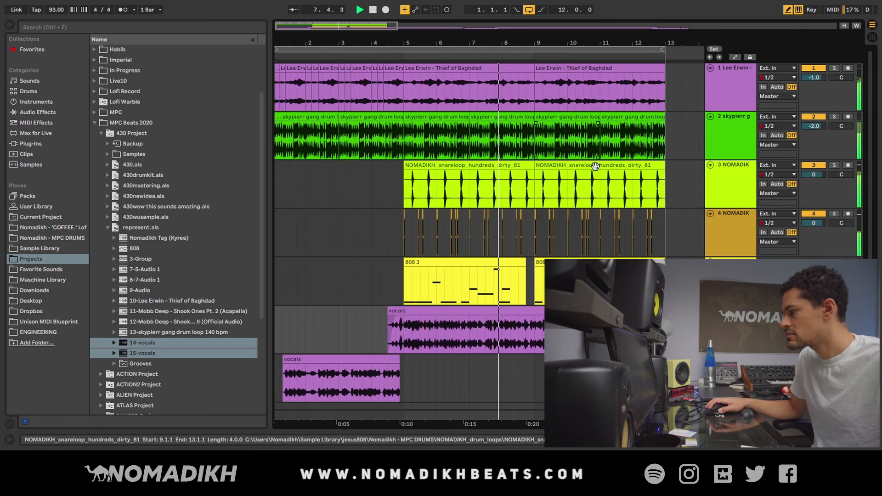
click(595, 166)
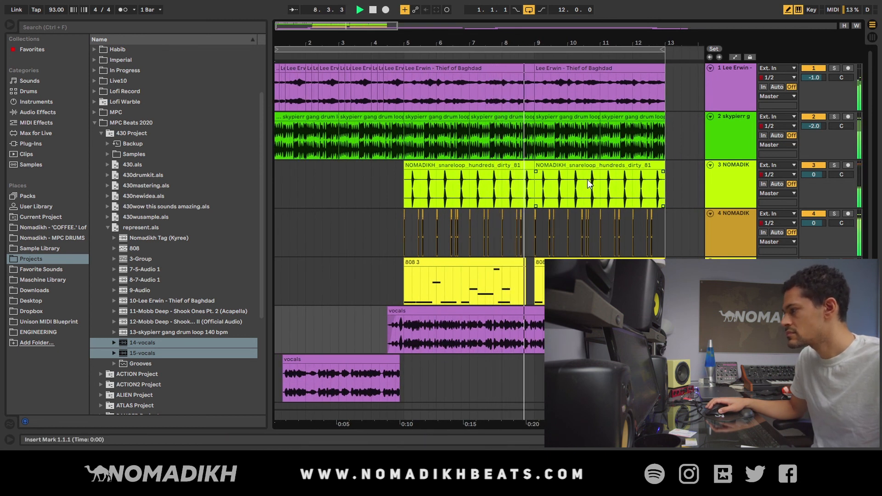
scroll(581, 220, down, 1)
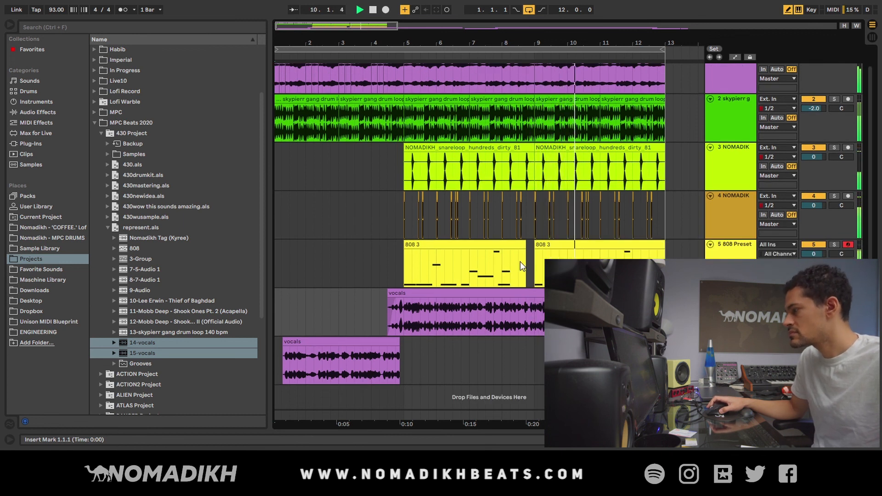
scroll(537, 259, up, 1)
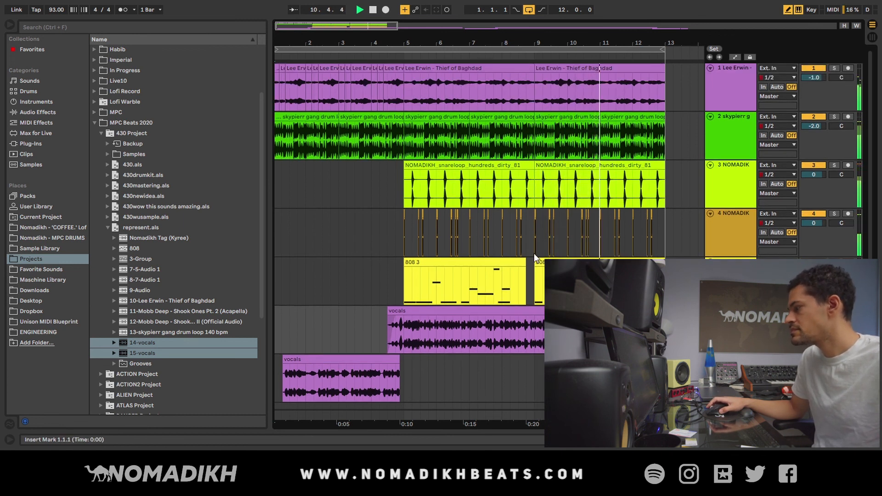